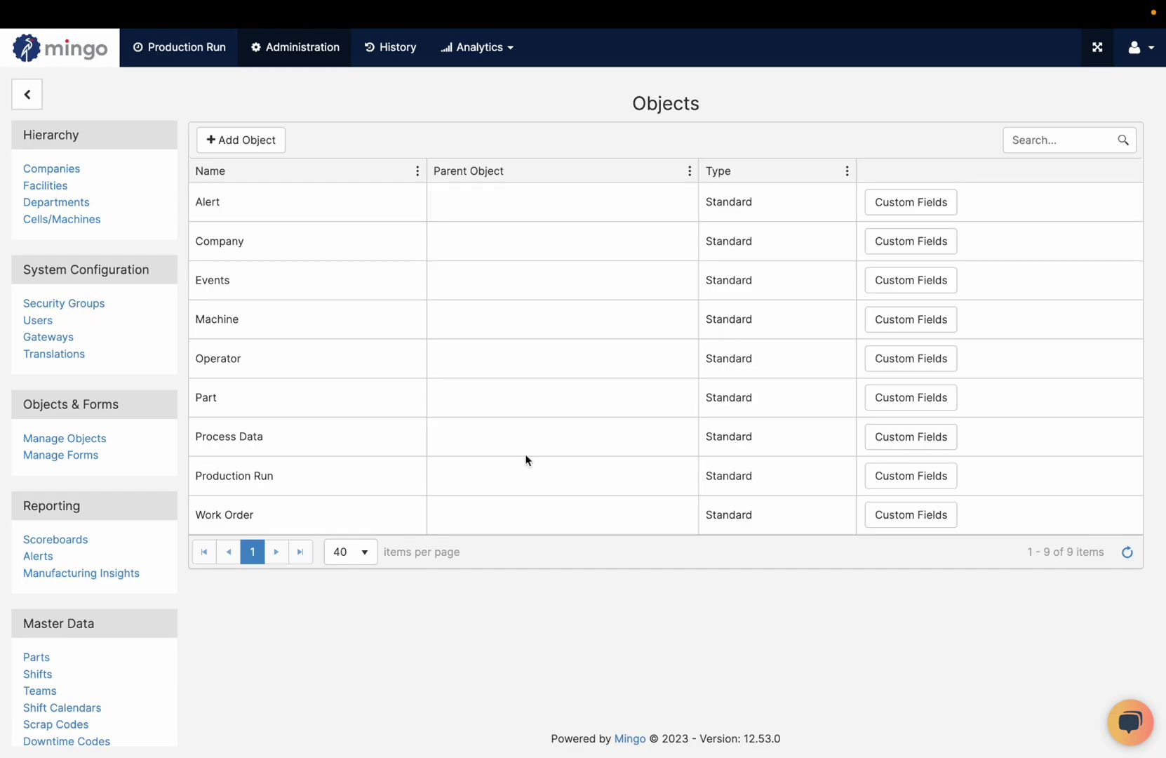
# Delete the boop custom field from the Production Run object.
pyautogui.click(889, 483)
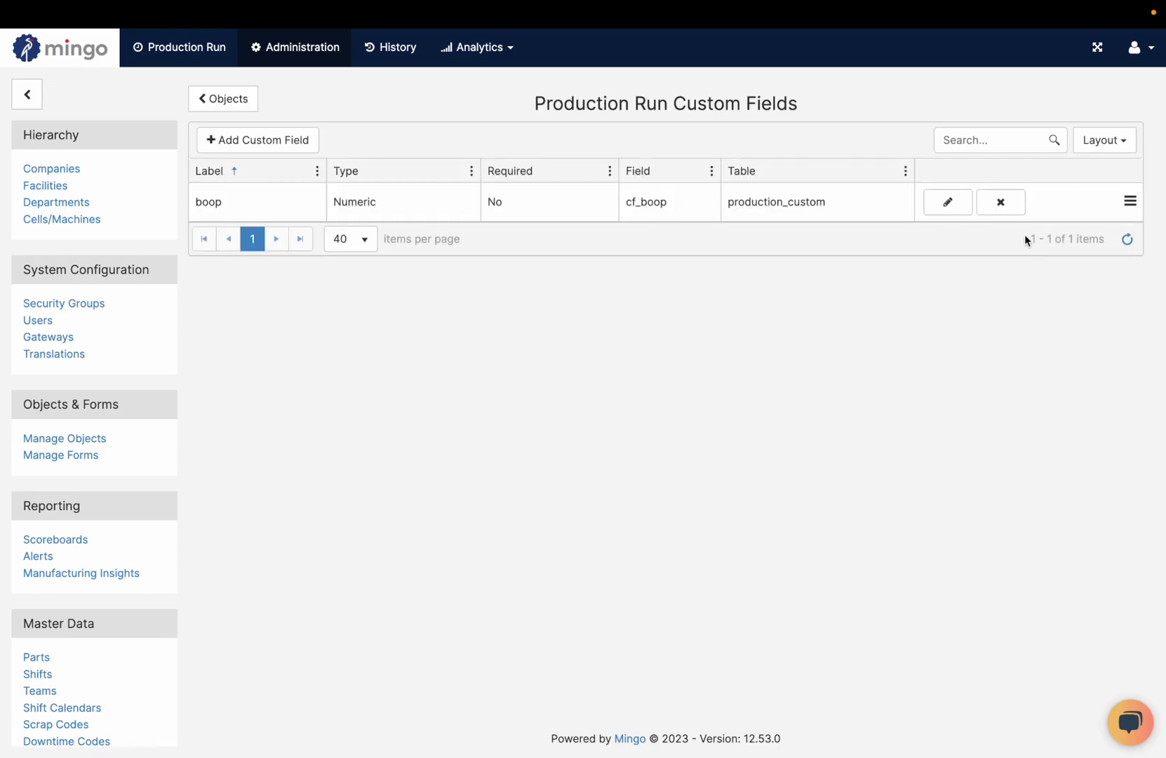
pyautogui.click(1001, 202)
pyautogui.click(752, 166)
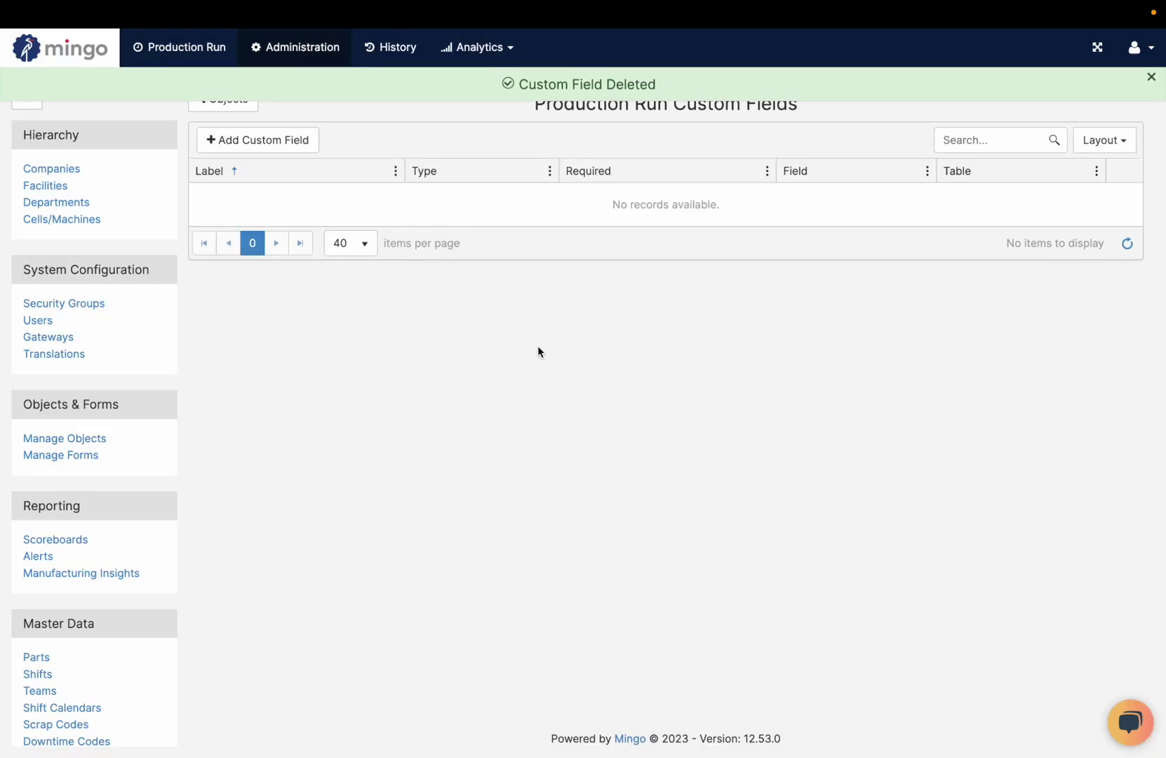
# Start a Production Run custom field labelled Lot Number, with type Text (Single Line), and make it required.
pyautogui.click(273, 129)
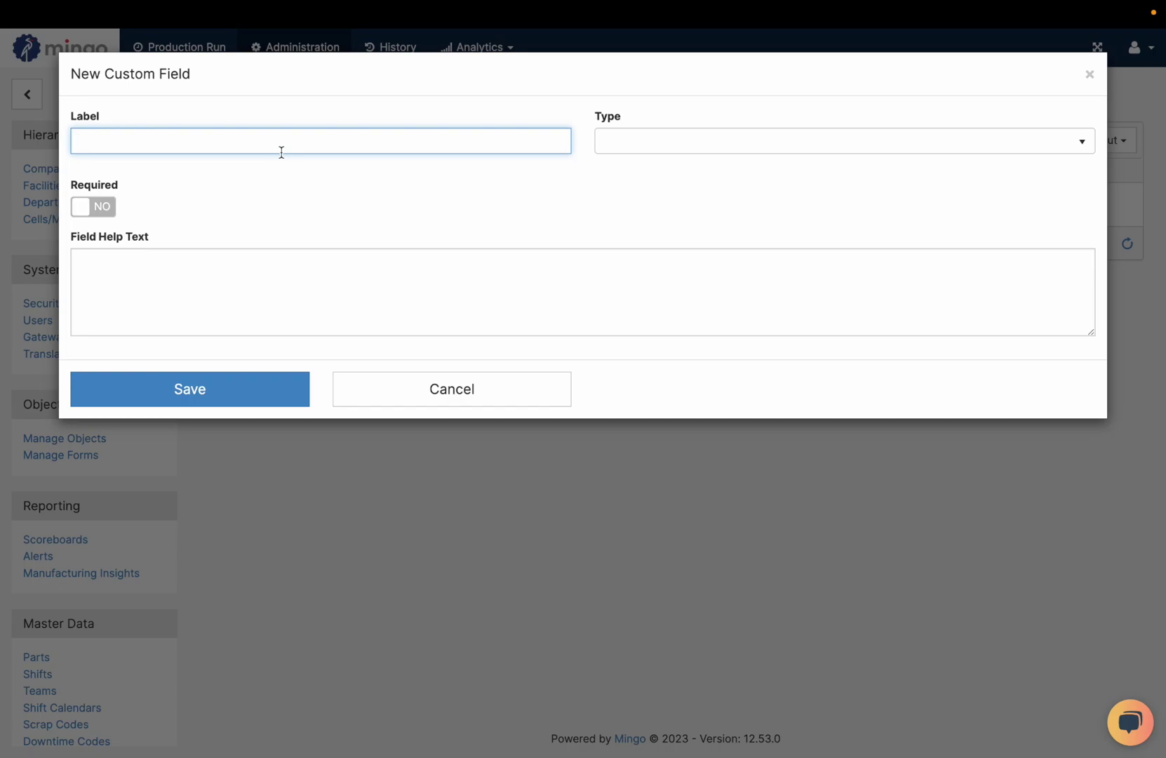
pyautogui.write('Lot Number')
pyautogui.press('Tab')
pyautogui.click(716, 145)
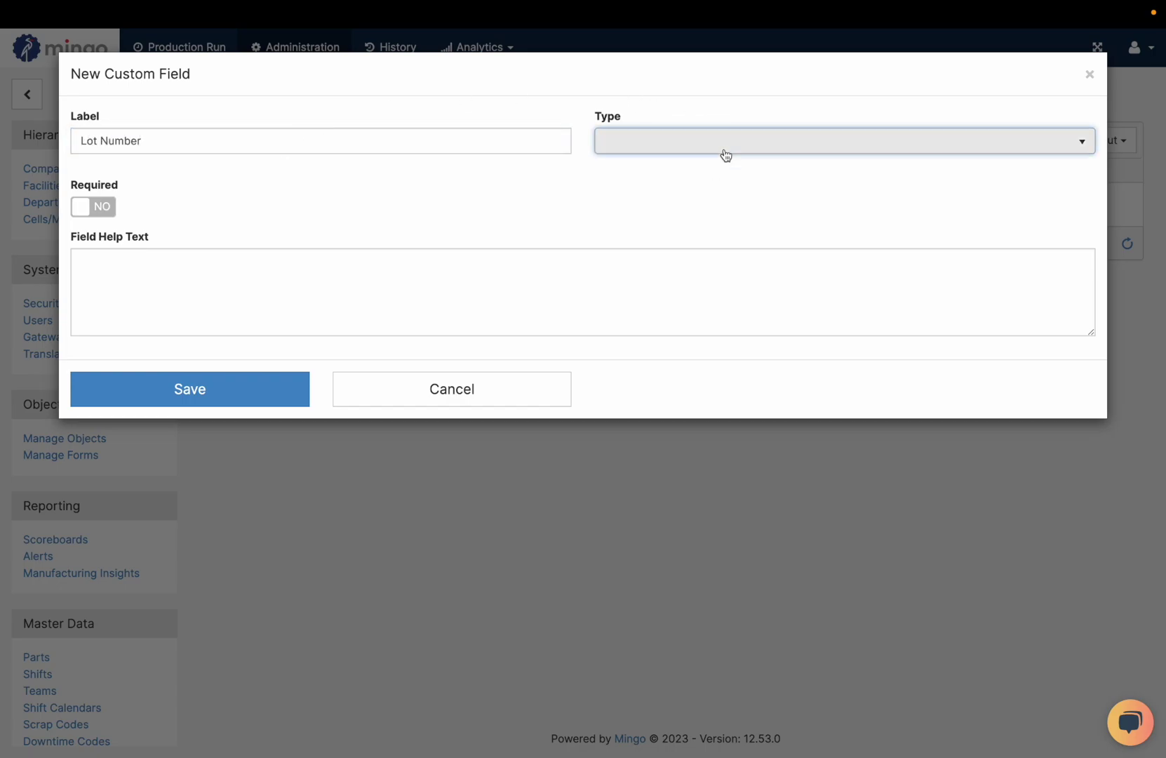
pyautogui.click(694, 254)
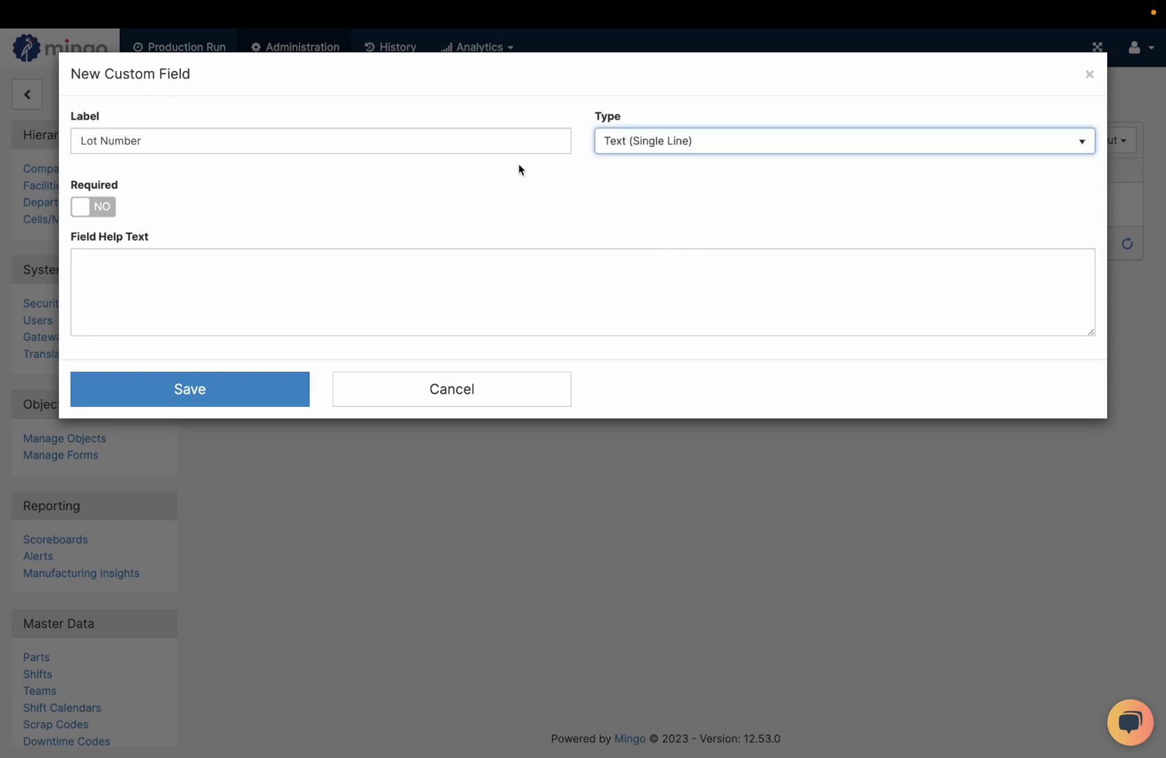
pyautogui.click(97, 206)
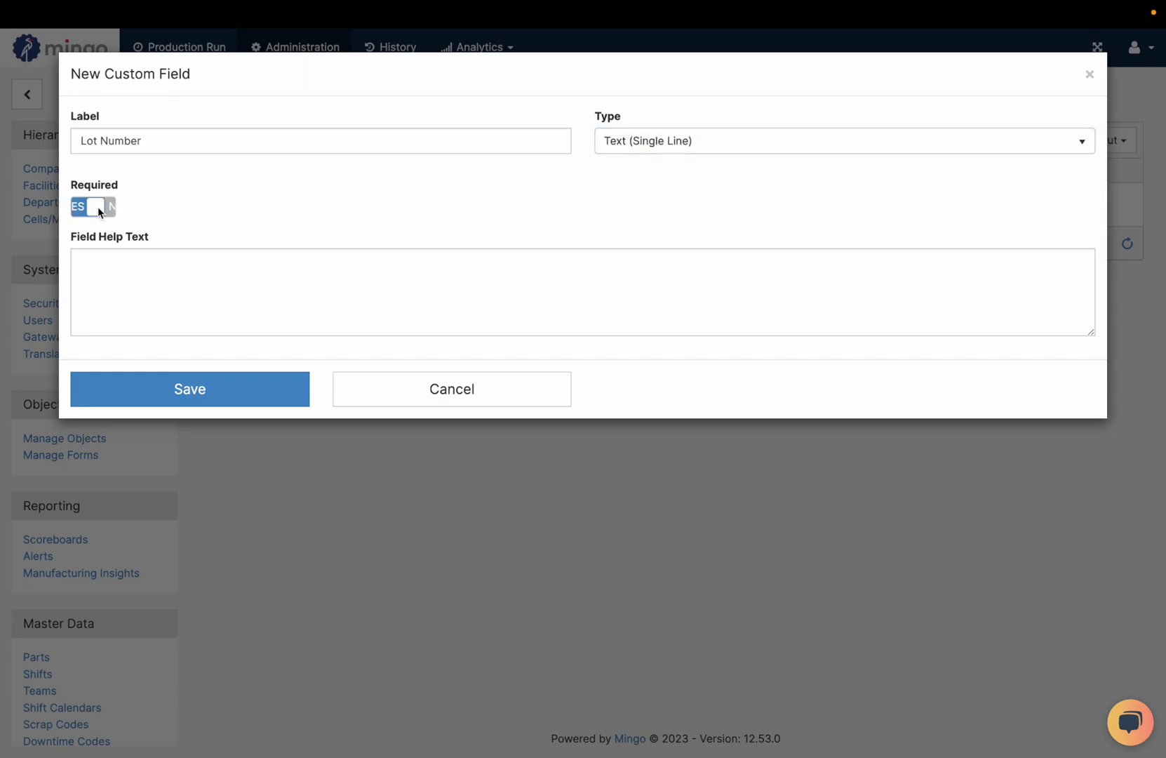
# Give the Lot Number field the help text "Lot number for this product", review the available field types, and save the field.
pyautogui.click(168, 274)
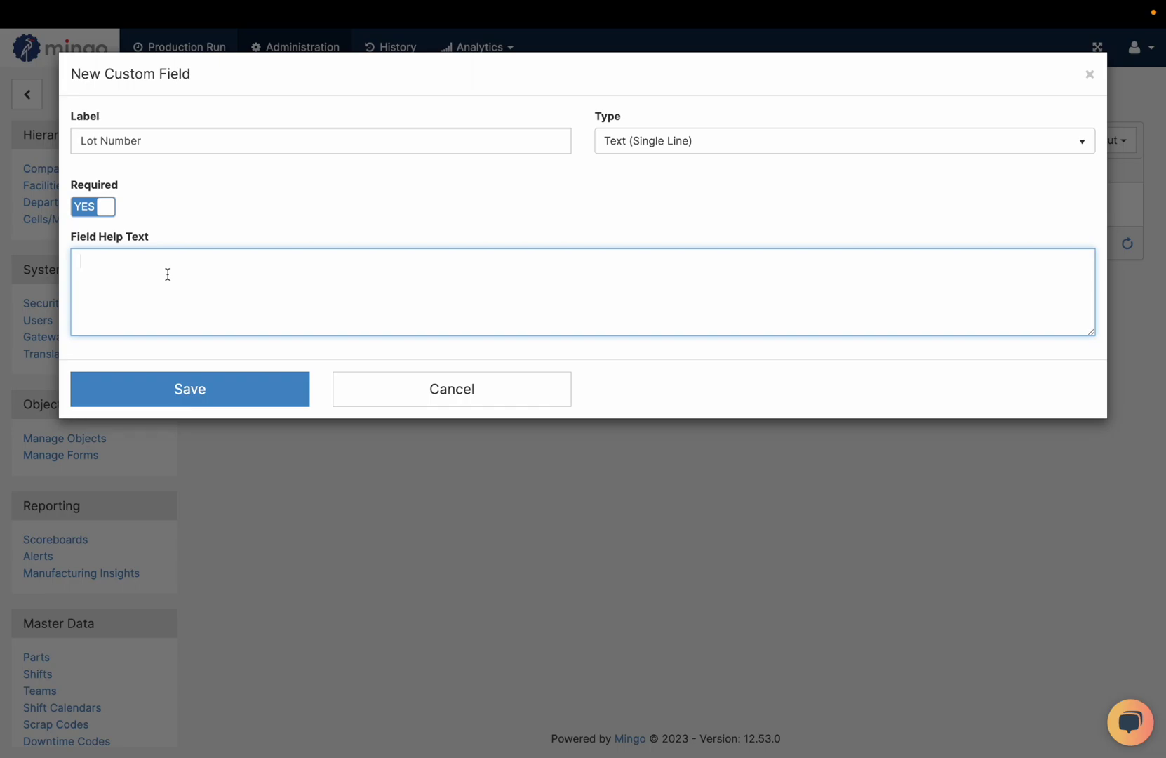
pyautogui.write('Lot number for this production run')
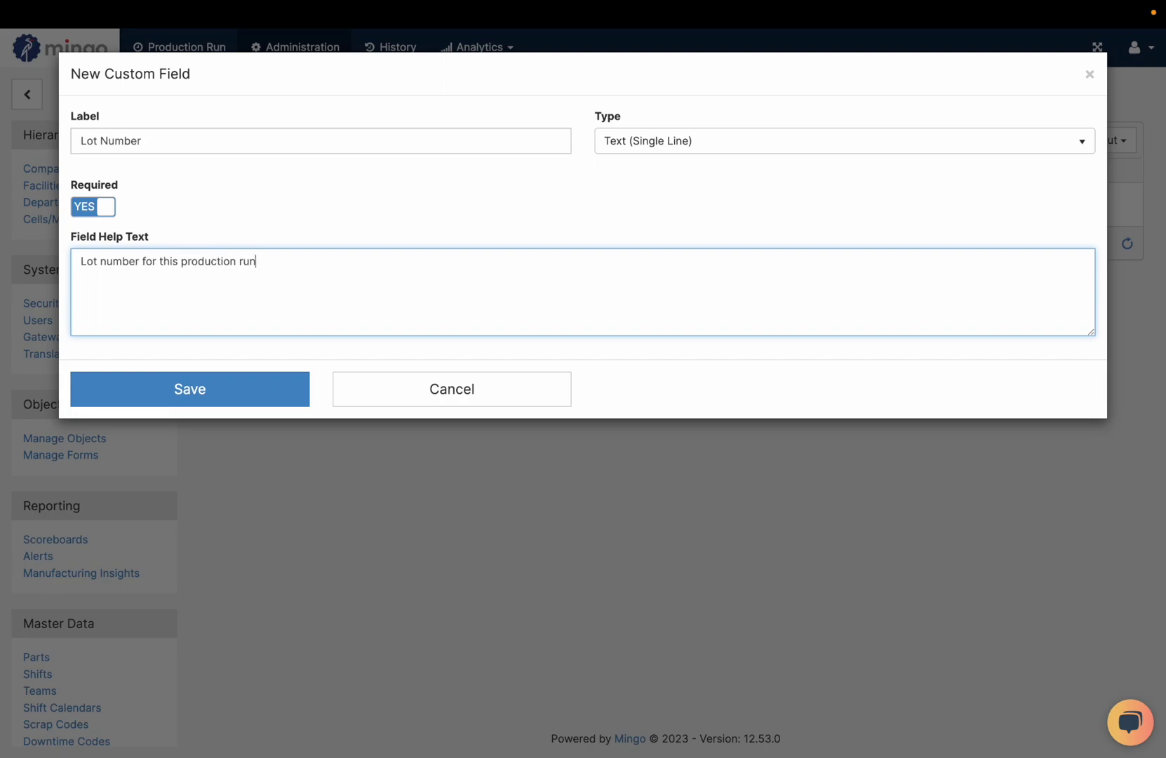
pyautogui.press('BackSpace')
pyautogui.press('BackSpace')
pyautogui.press('BackSpace')
pyautogui.press('BackSpace')
pyautogui.press('BackSpace')
pyautogui.press('BackSpace')
pyautogui.press('BackSpace')
pyautogui.click(643, 150)
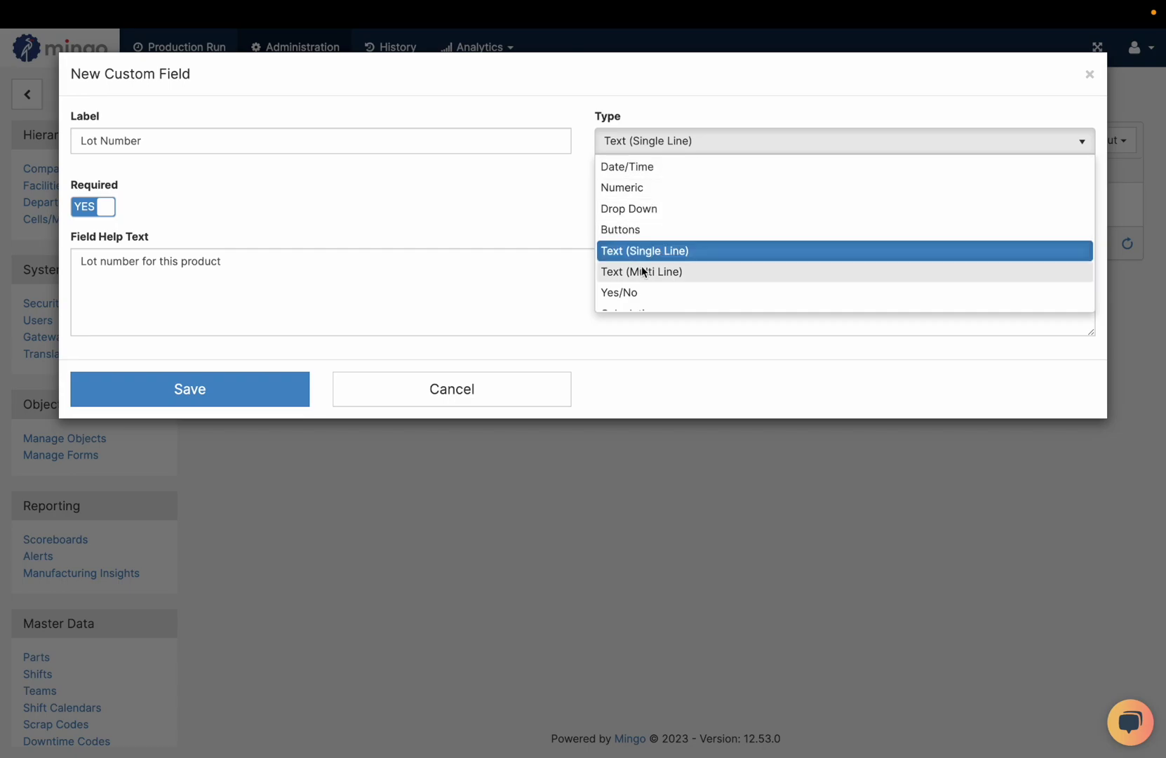
pyautogui.scroll(-1, 642, 269)
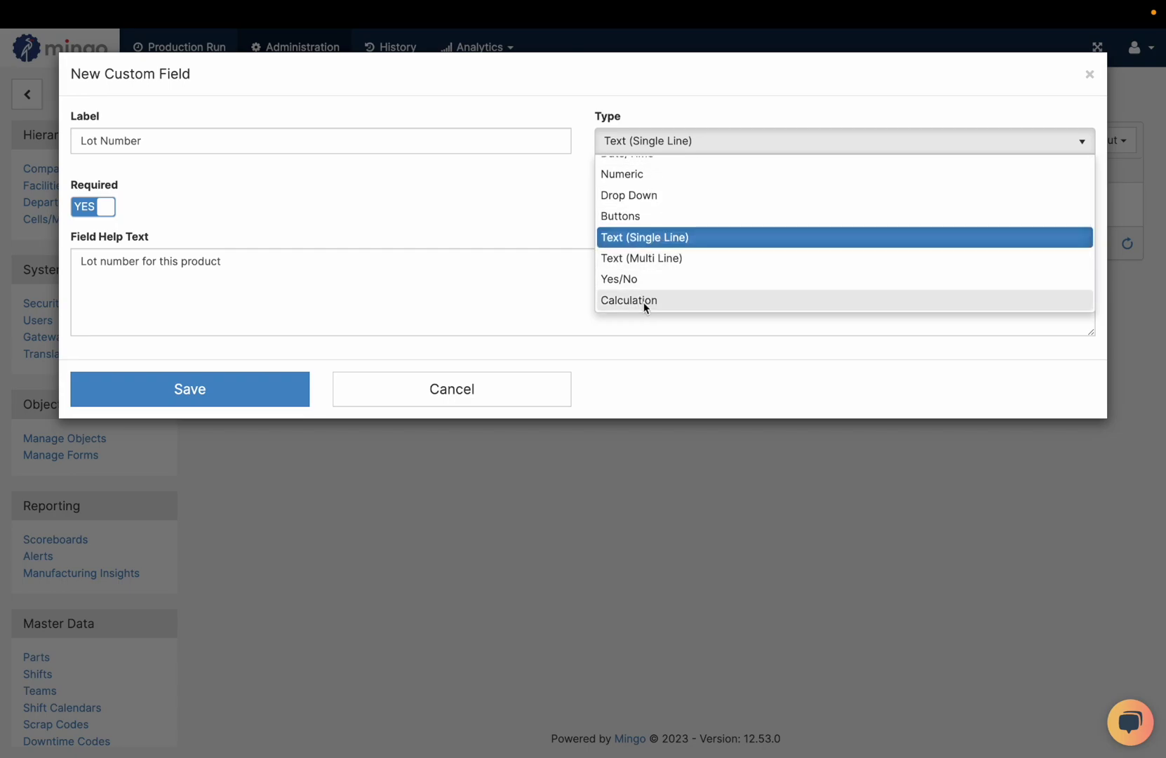
pyautogui.click(494, 216)
pyautogui.click(242, 393)
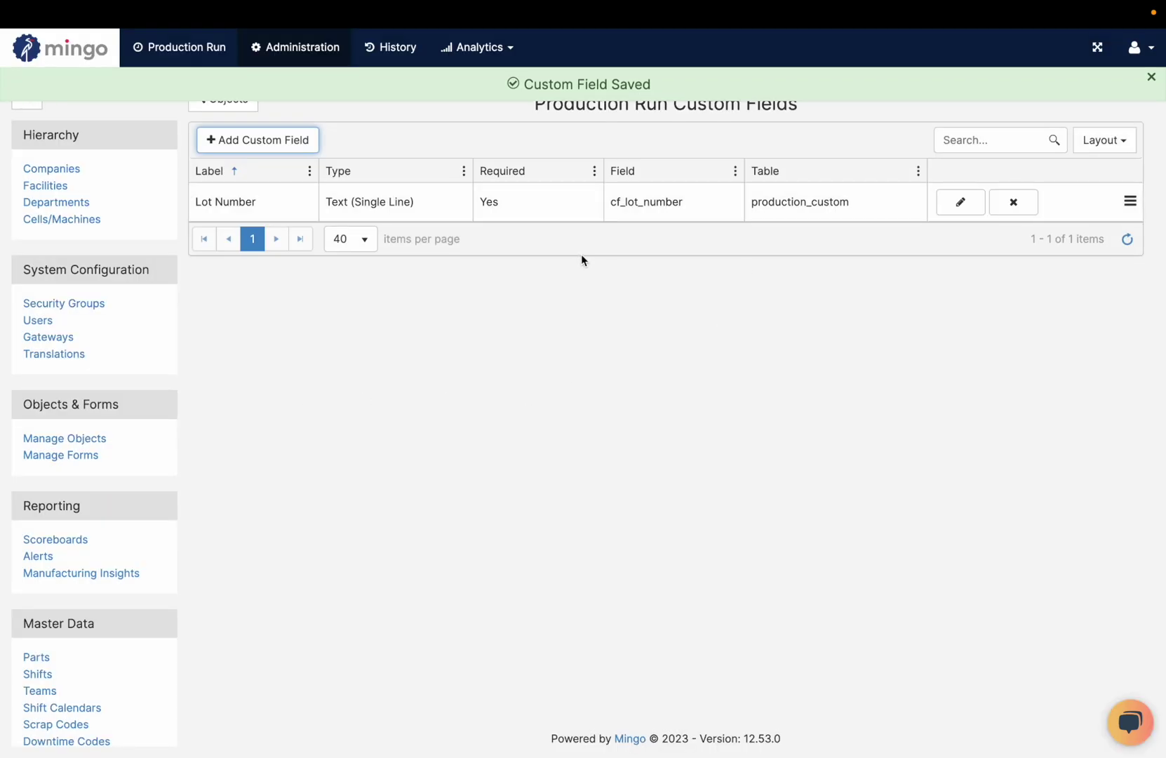
# Review the options of the Operator object's Station custom field and save it without changes.
pyautogui.click(239, 106)
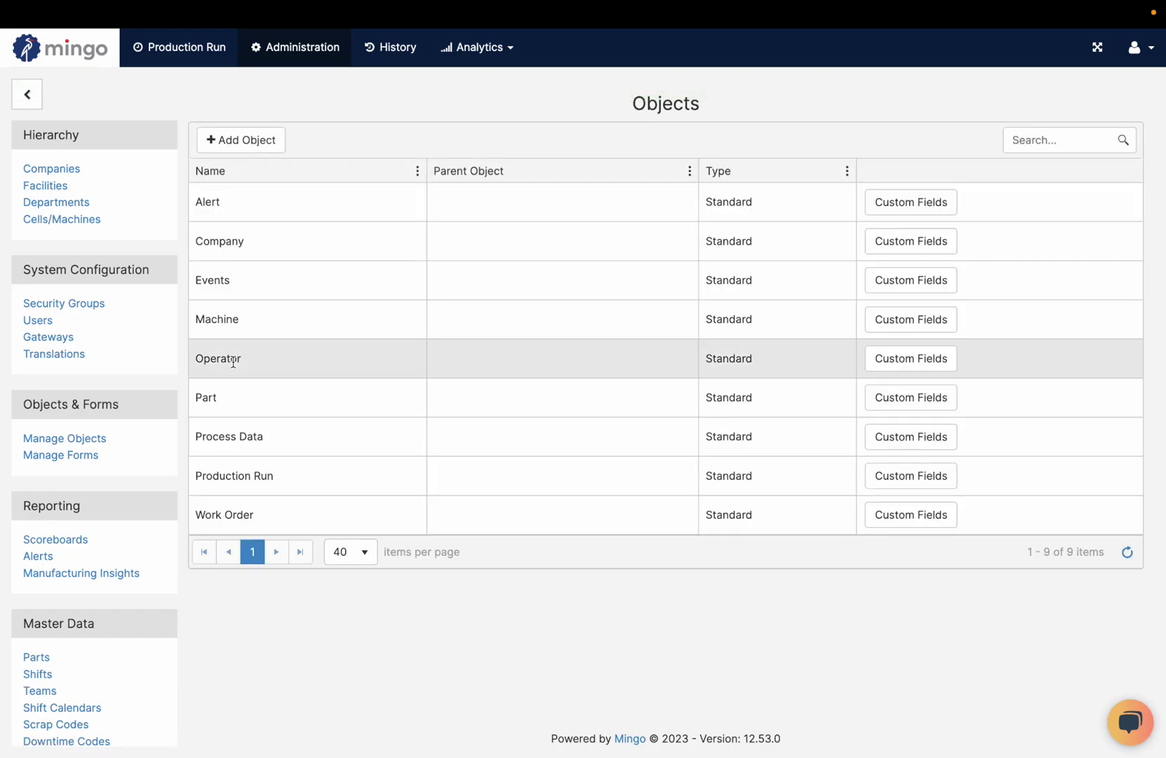
pyautogui.click(908, 361)
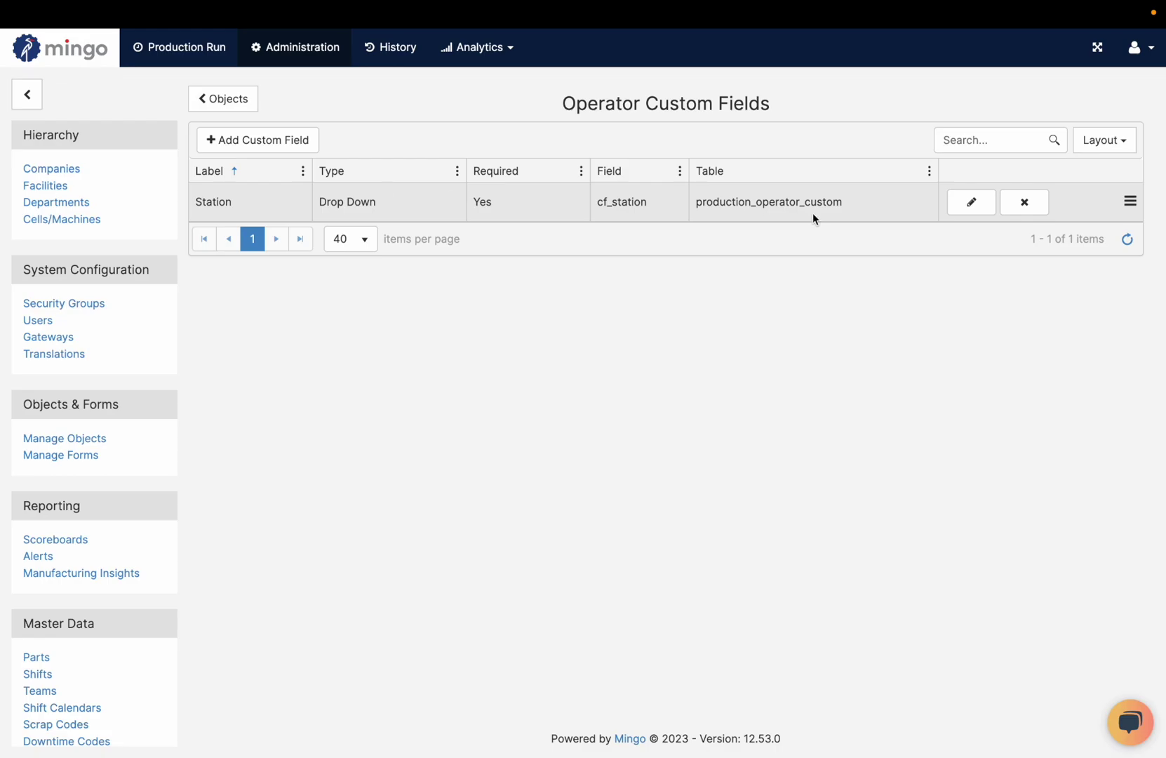
pyautogui.click(962, 204)
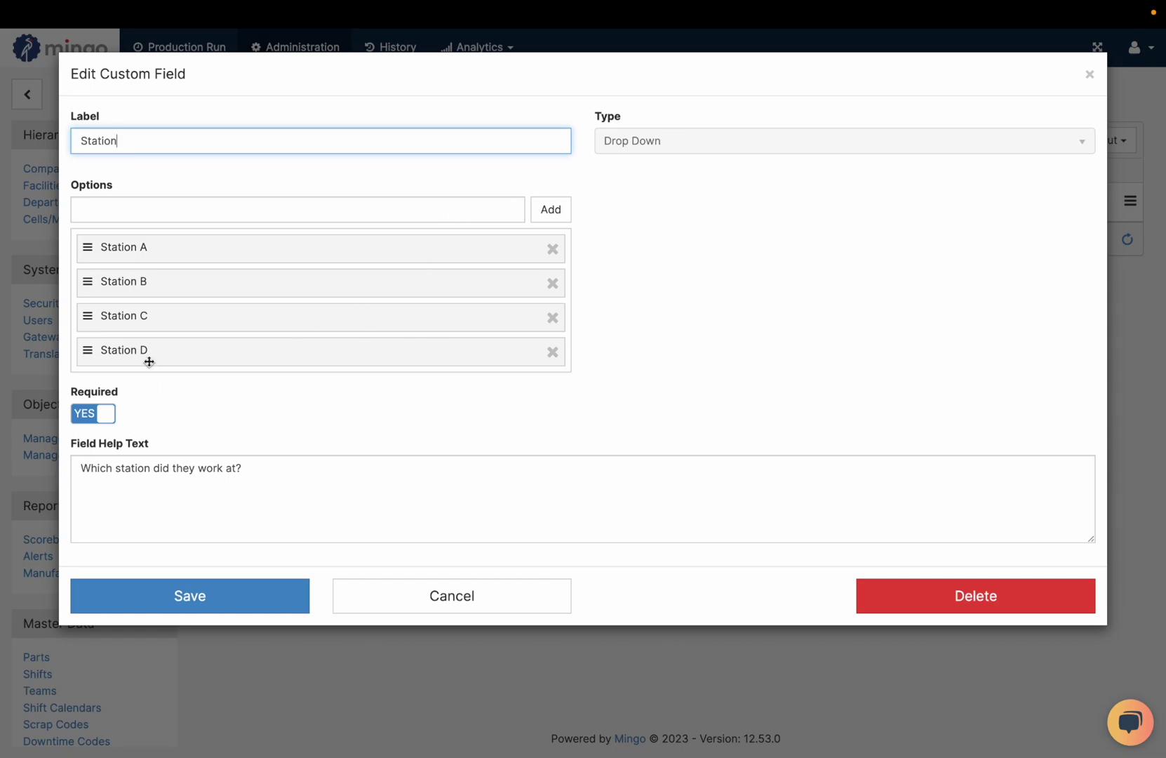
pyautogui.moveTo(88, 350)
pyautogui.mouseDown()
pyautogui.moveTo(87, 281)
pyautogui.moveTo(86, 352)
pyautogui.mouseUp()
pyautogui.click(234, 596)
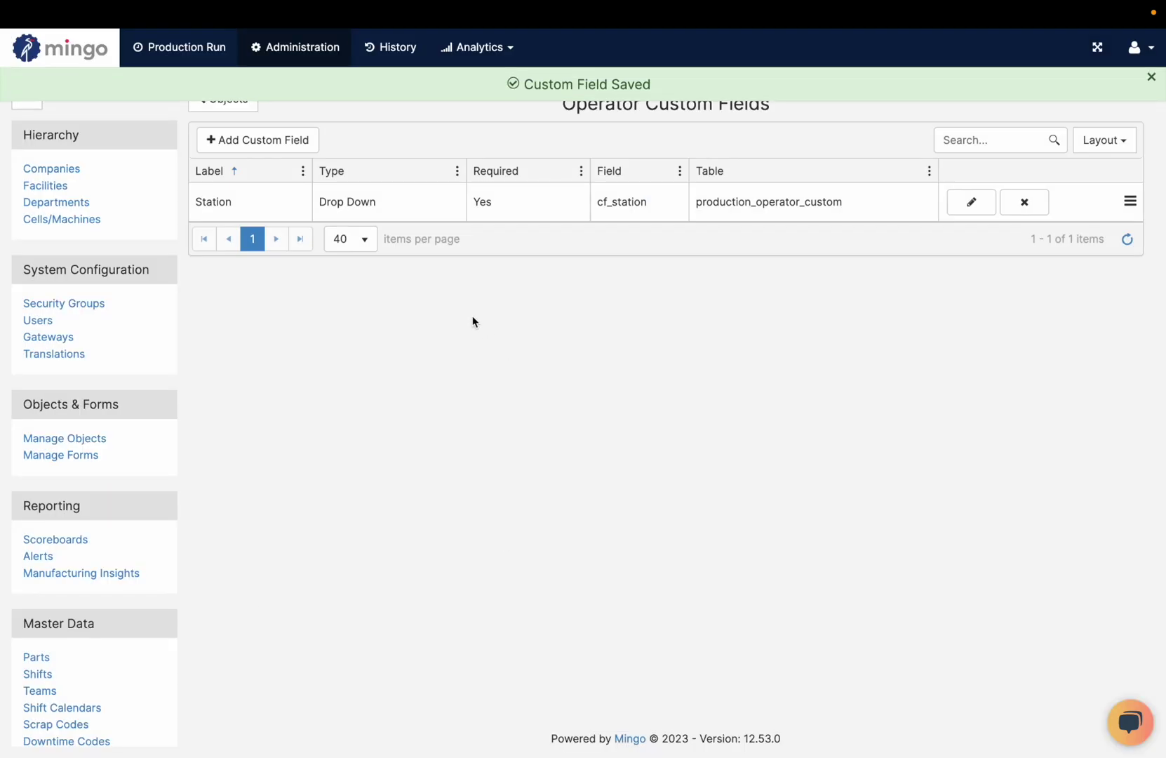
# Start a new custom field for the Events object with the label Serial Number.
pyautogui.click(223, 106)
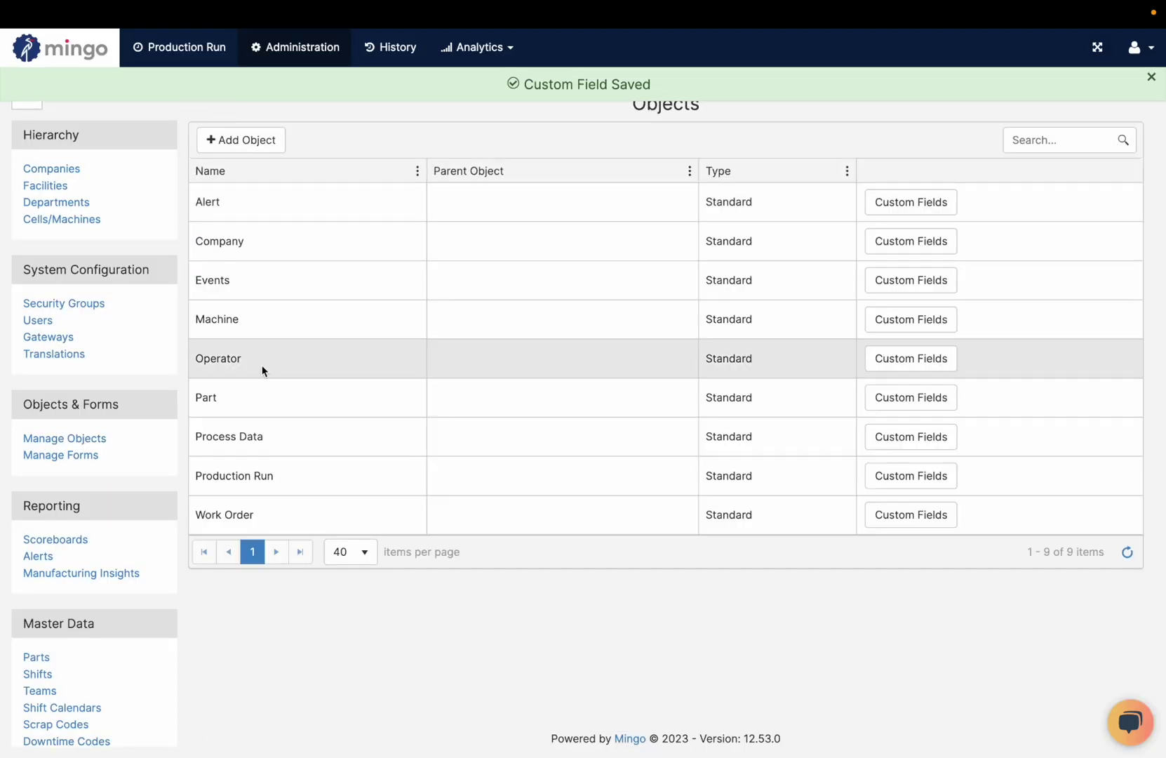
pyautogui.click(921, 281)
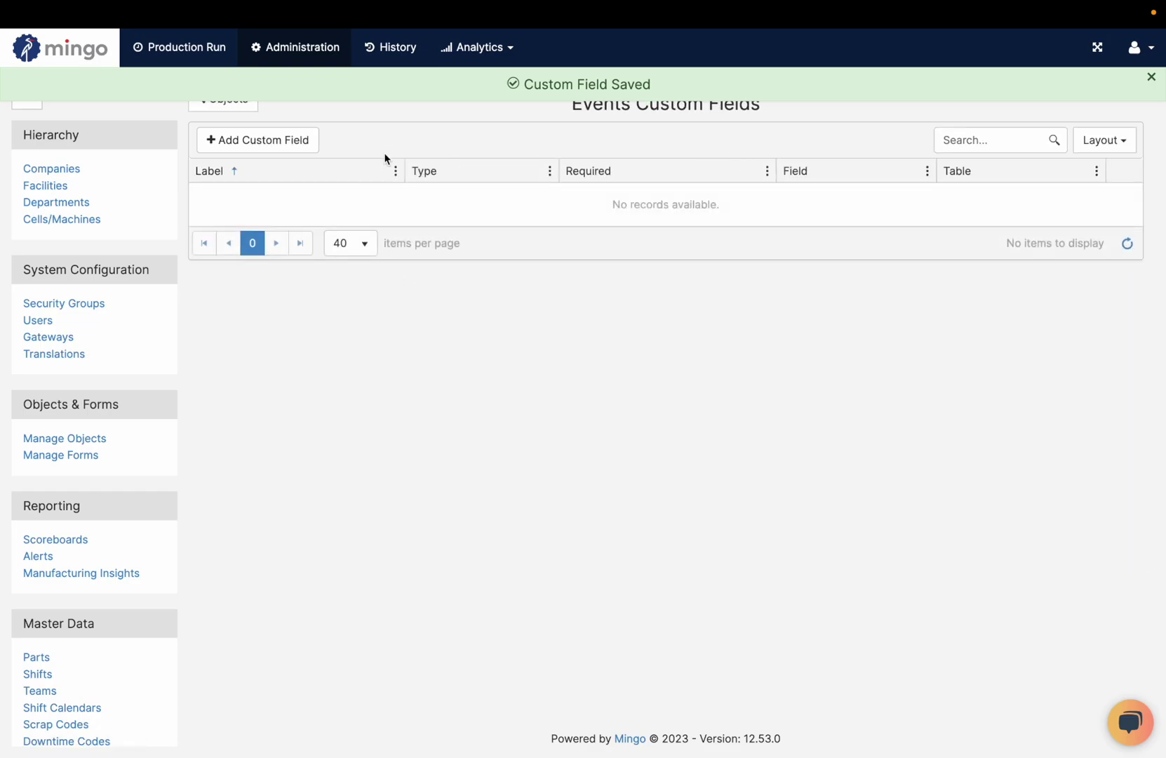
pyautogui.click(290, 140)
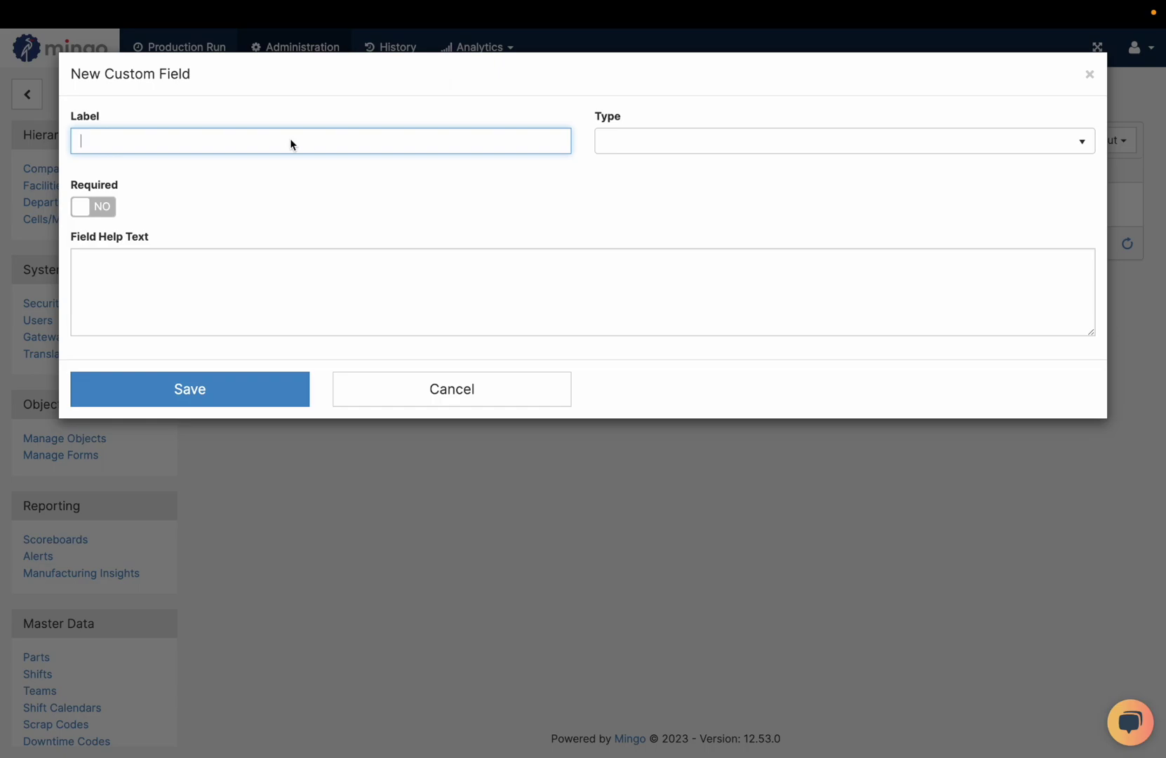
pyautogui.write('SerialN')
pyautogui.press('BackSpace')
pyautogui.write('Number')
pyautogui.press('Tab')
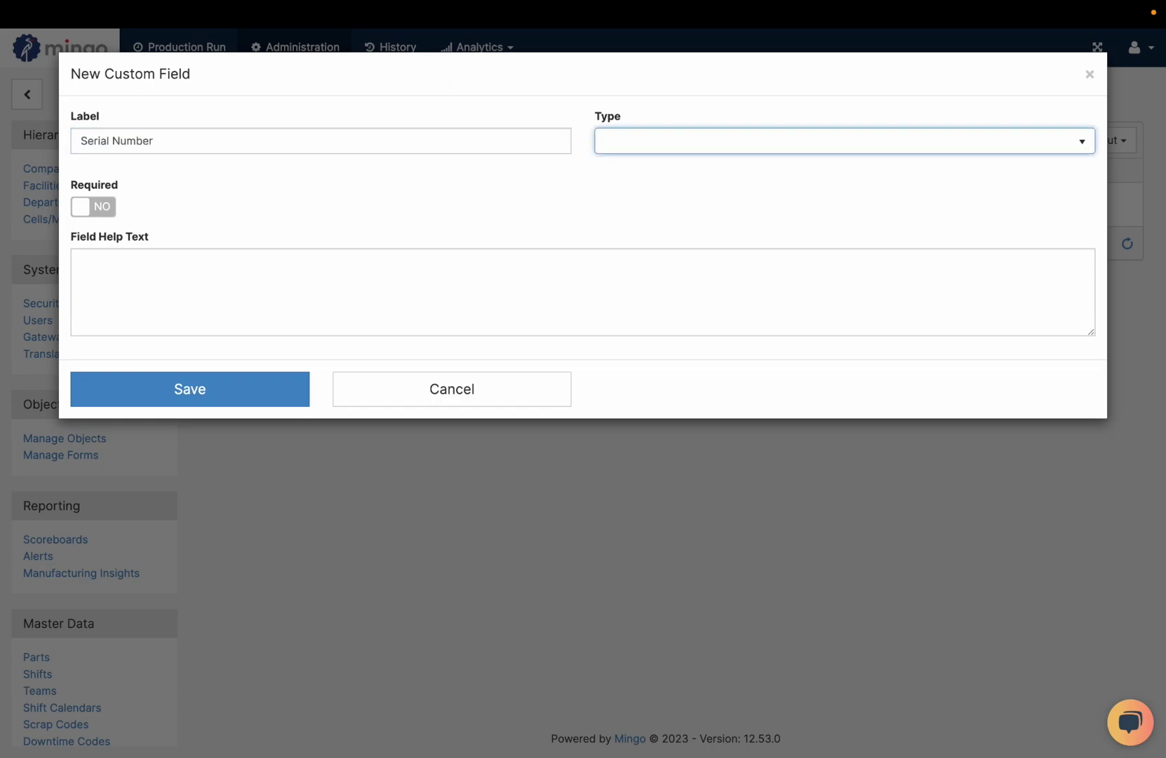
# Set the Serial Number field to a required Text (Single Line) type without help text and save it.
pyautogui.click(649, 146)
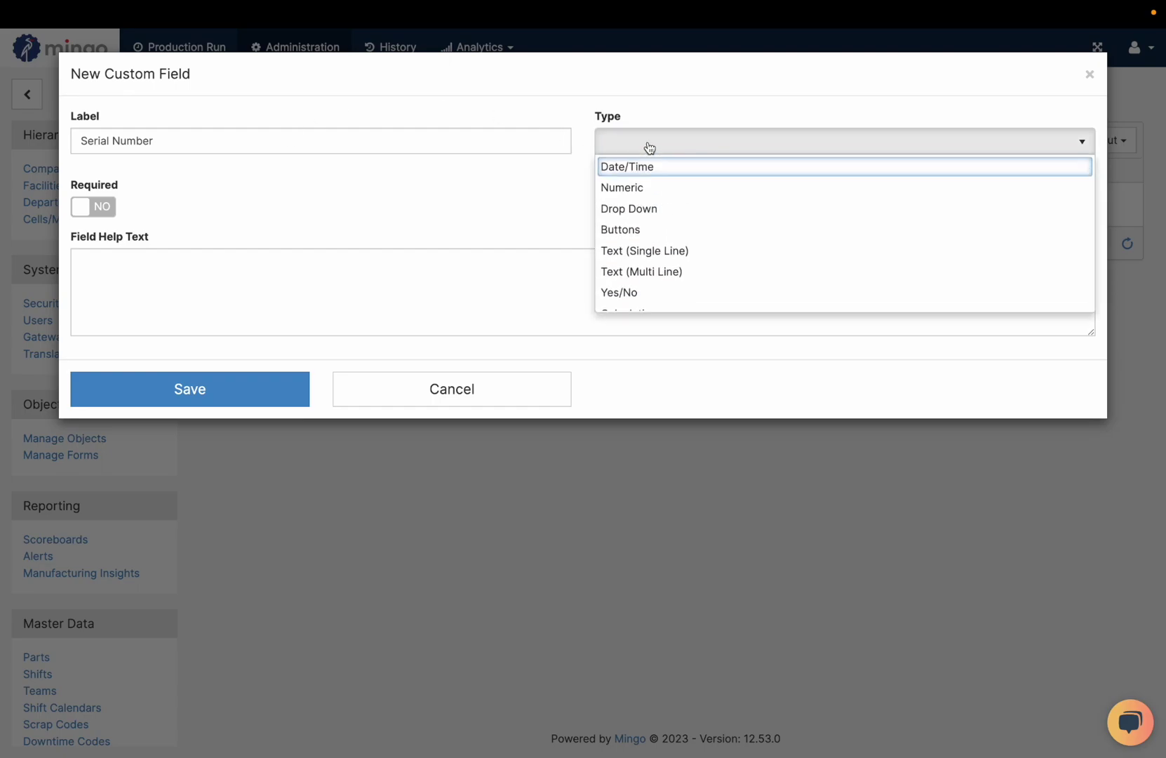
pyautogui.click(649, 186)
pyautogui.click(656, 144)
pyautogui.click(654, 250)
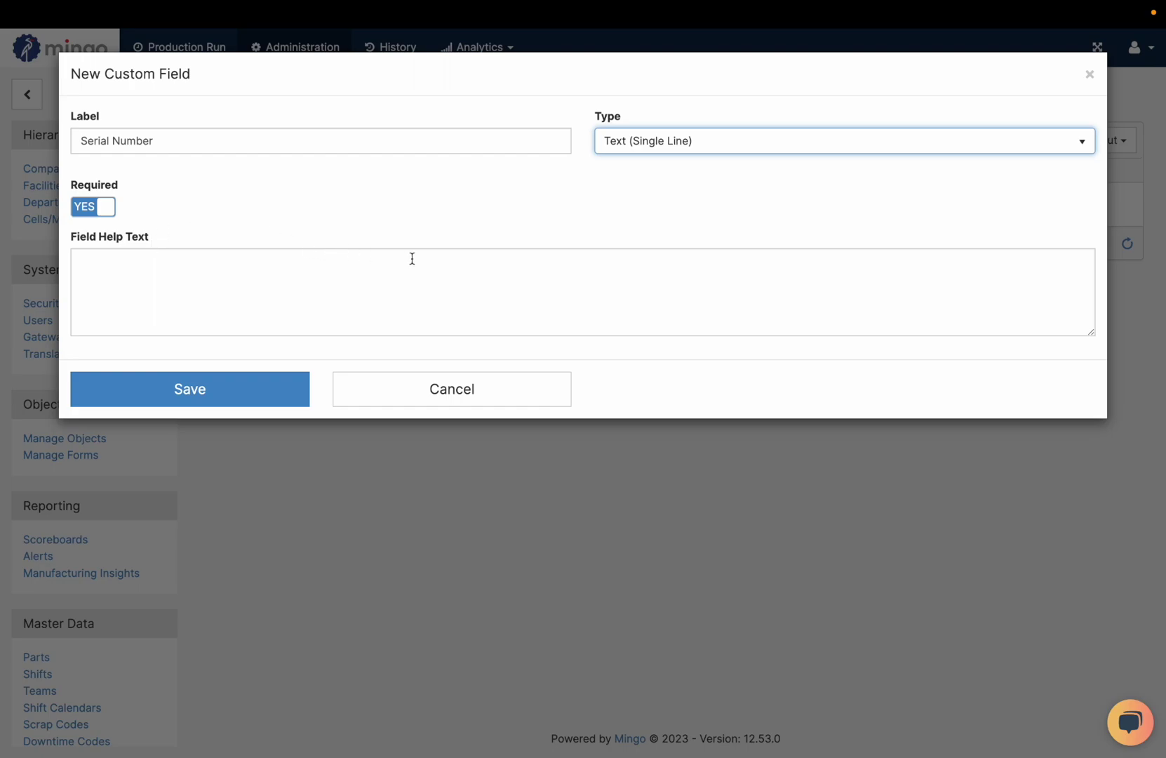
pyautogui.click(270, 291)
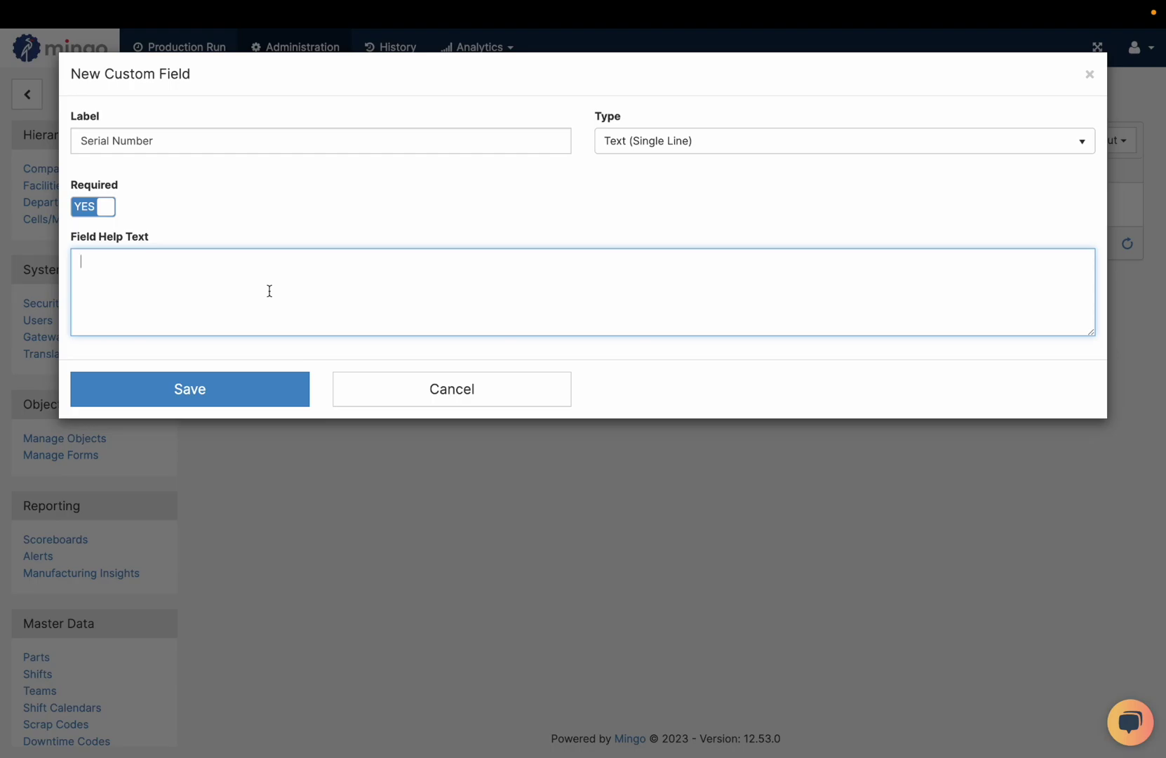
pyautogui.click(242, 379)
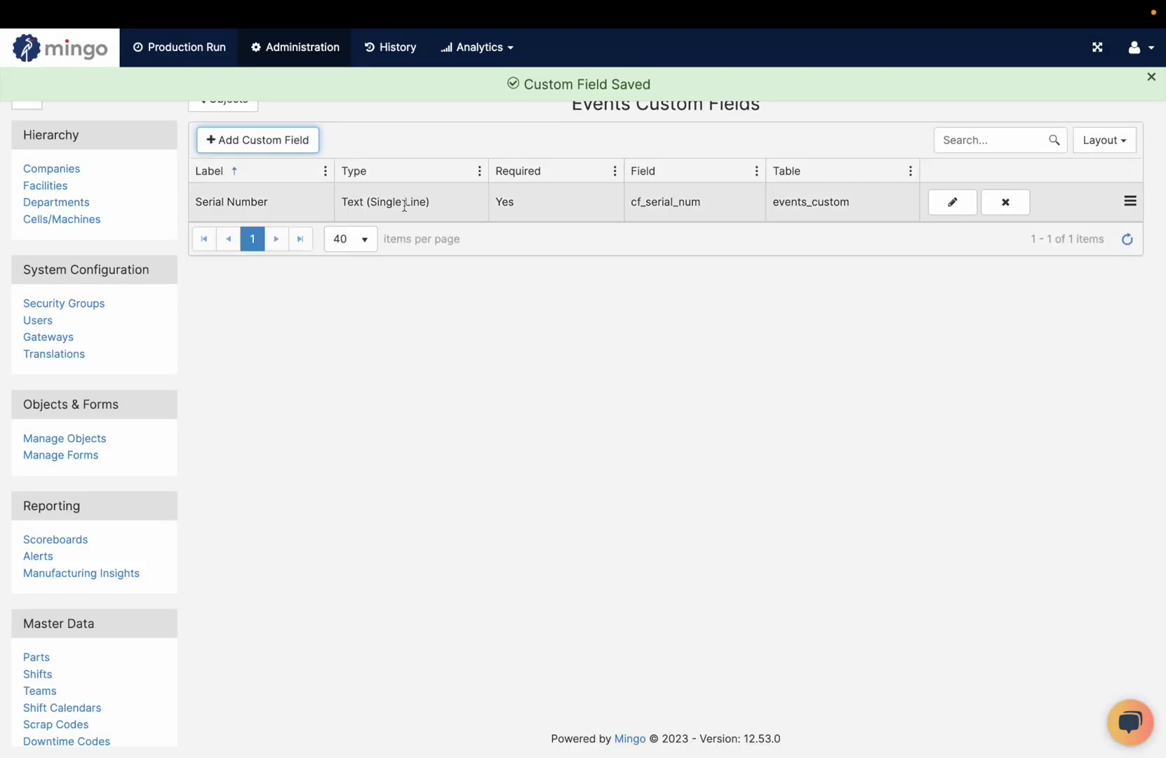
# Set the lot number to G-10394 in the running Bakery production's details, save, and recheck the details.
pyautogui.click(291, 47)
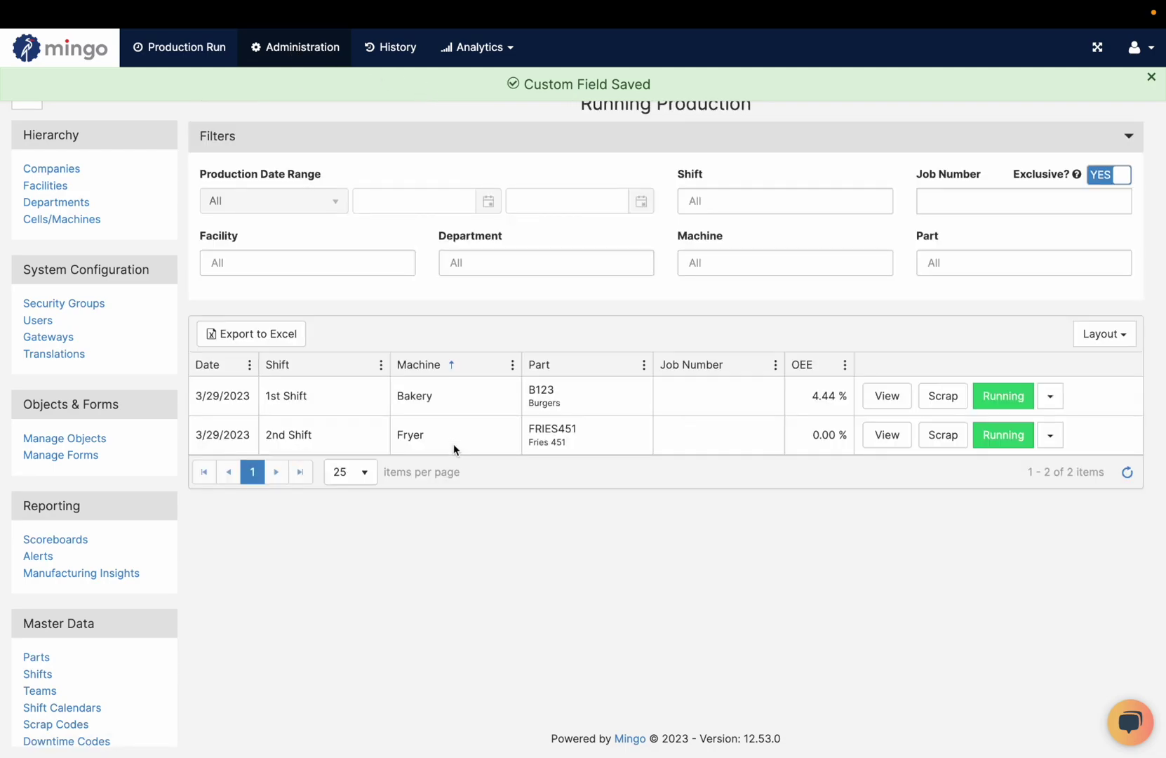
pyautogui.click(1002, 396)
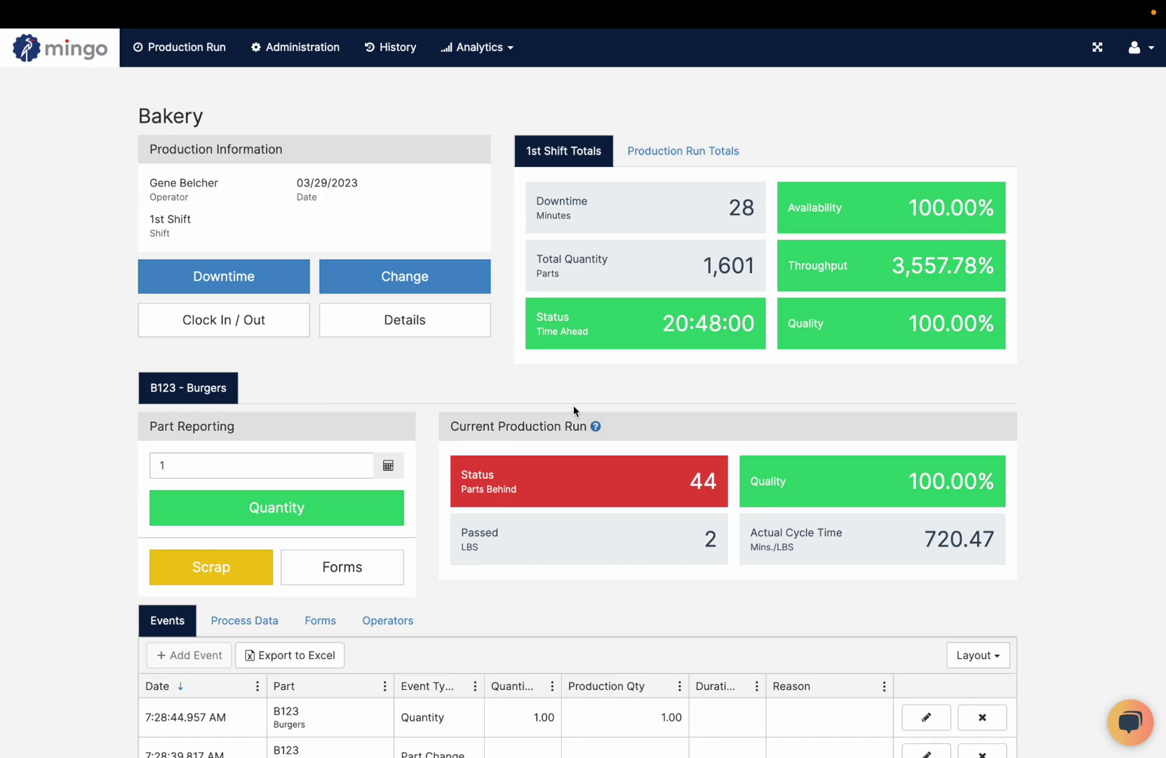
pyautogui.click(420, 322)
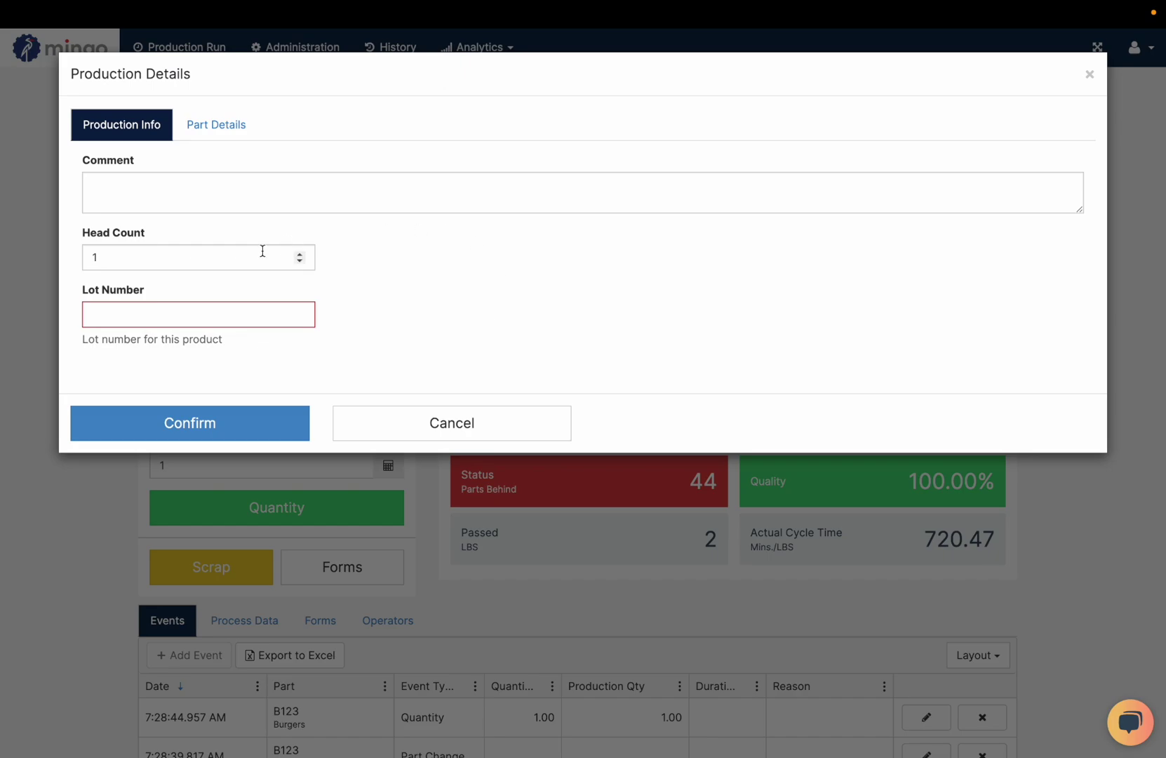
pyautogui.click(88, 311)
pyautogui.write('G-10394')
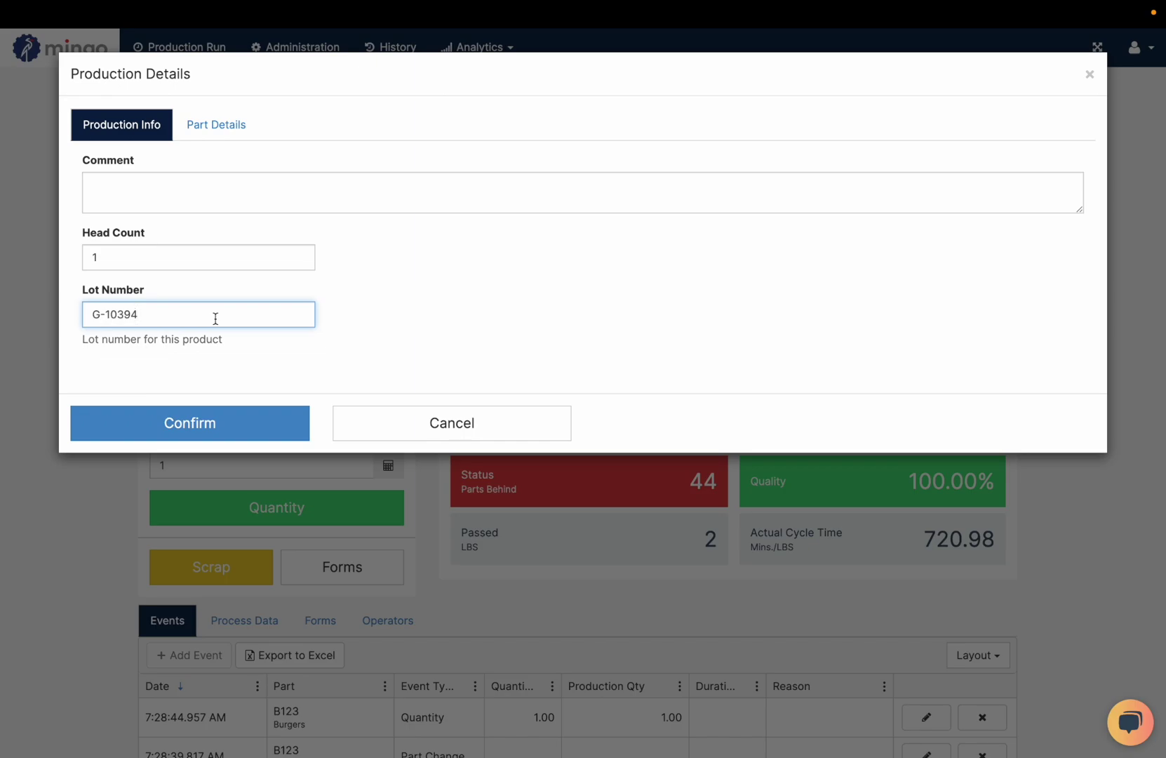
pyautogui.click(171, 423)
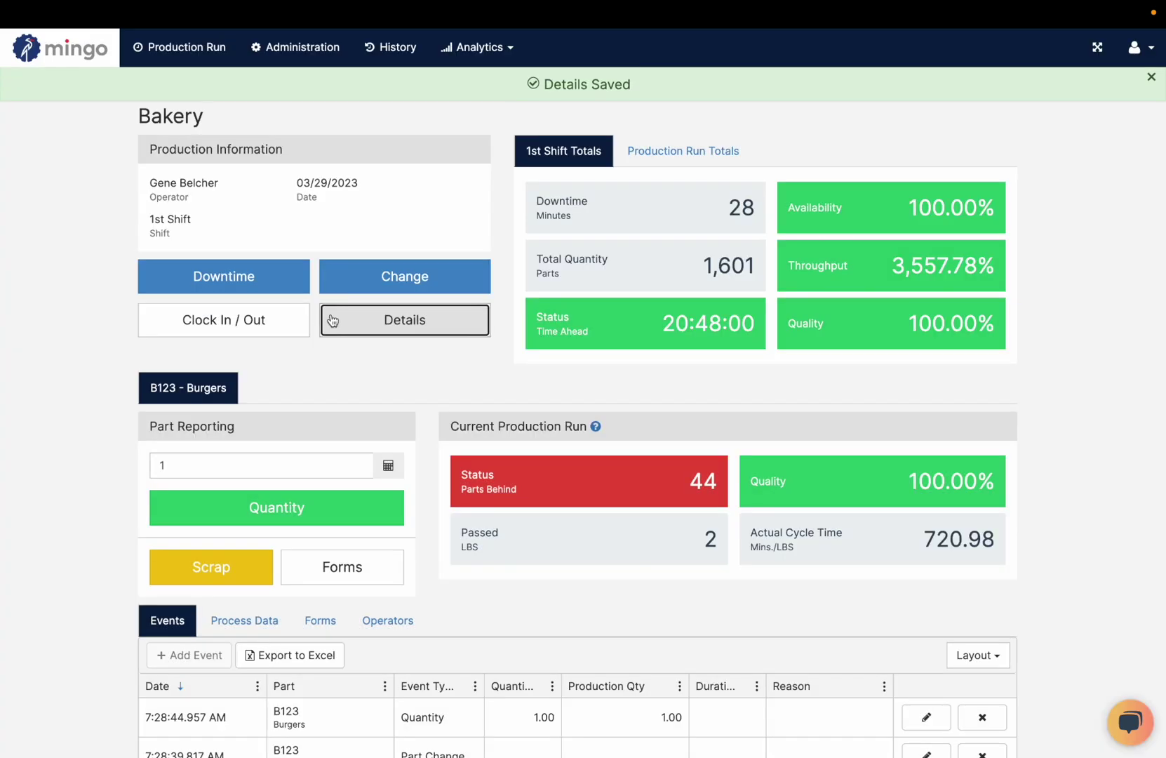
pyautogui.click(384, 327)
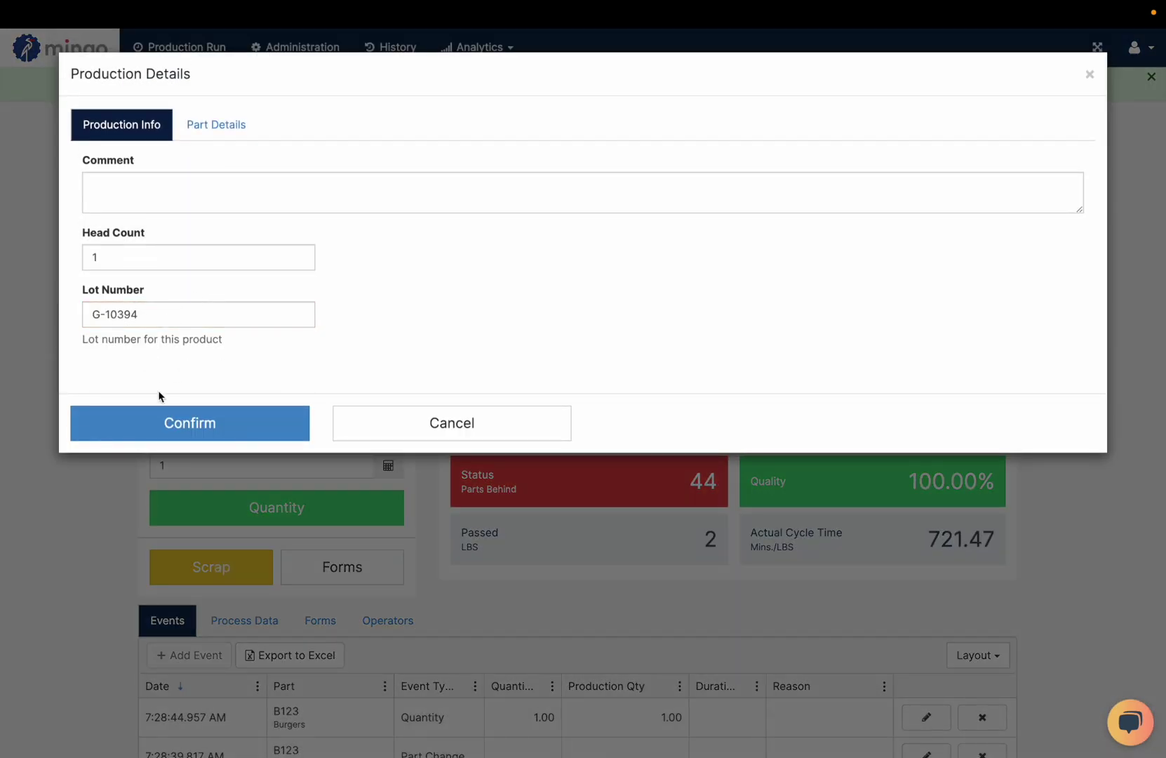
pyautogui.click(417, 422)
# Show the Bakery run's operators and clock in an operator with their employee ID.
pyautogui.scroll(-3, 469, 407)
pyautogui.click(405, 507)
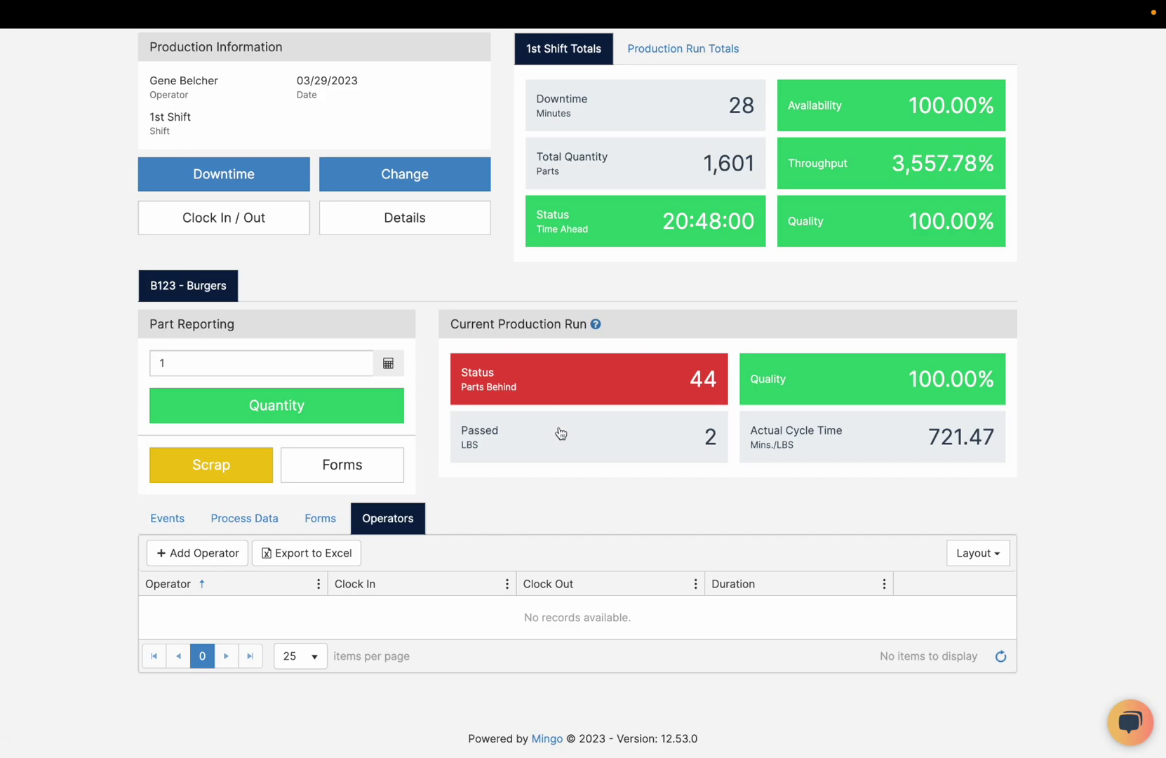
pyautogui.click(231, 219)
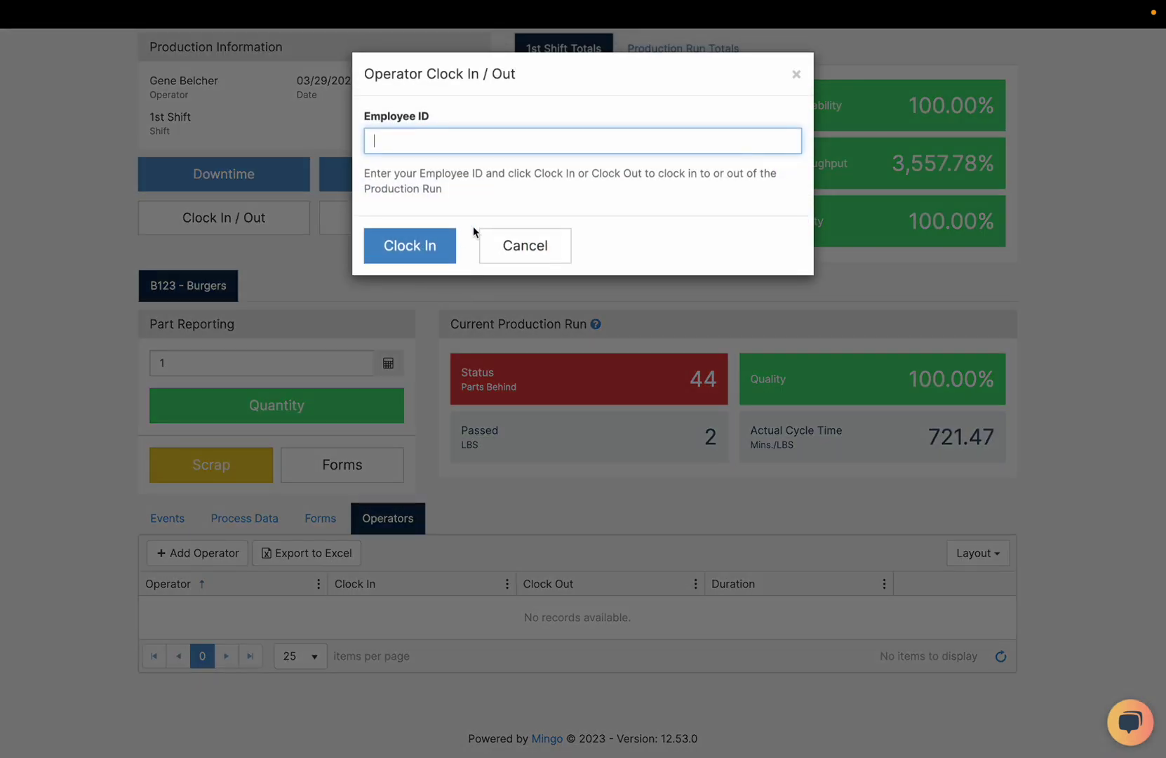
pyautogui.write('54321')
pyautogui.click(419, 246)
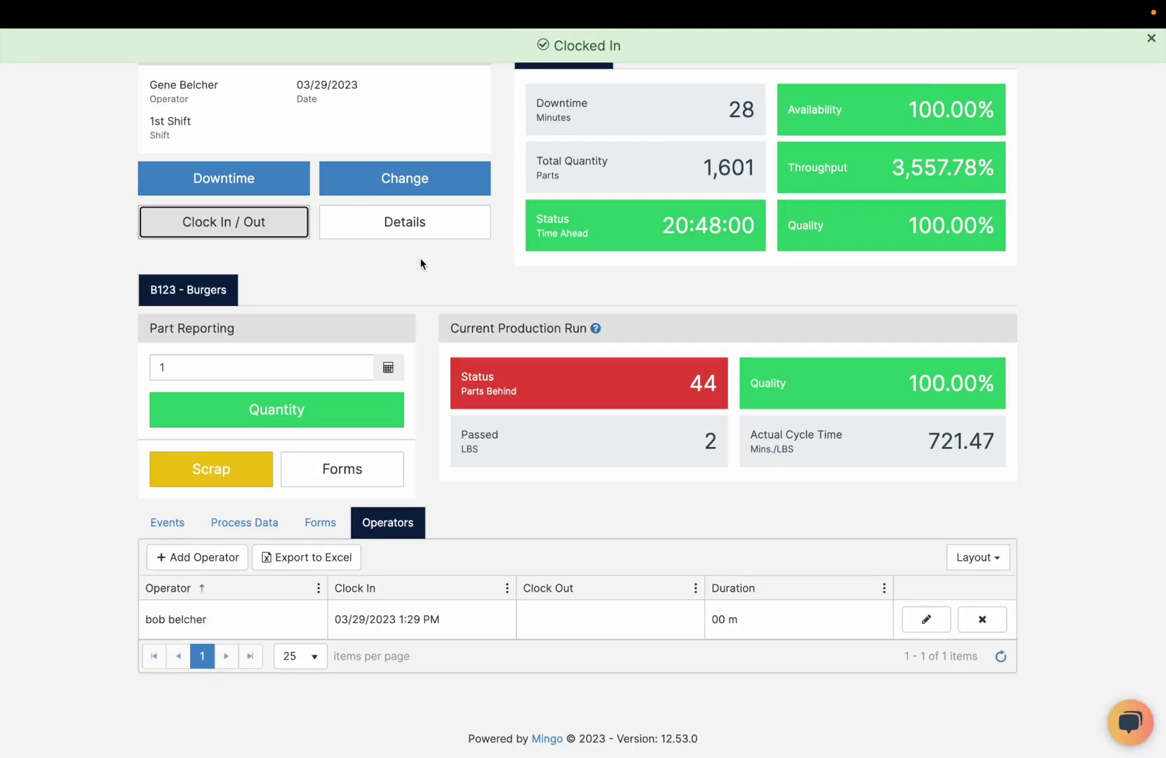
# Add the Station column to the Bakery run's operators table.
pyautogui.click(884, 590)
pyautogui.moveTo(934, 516)
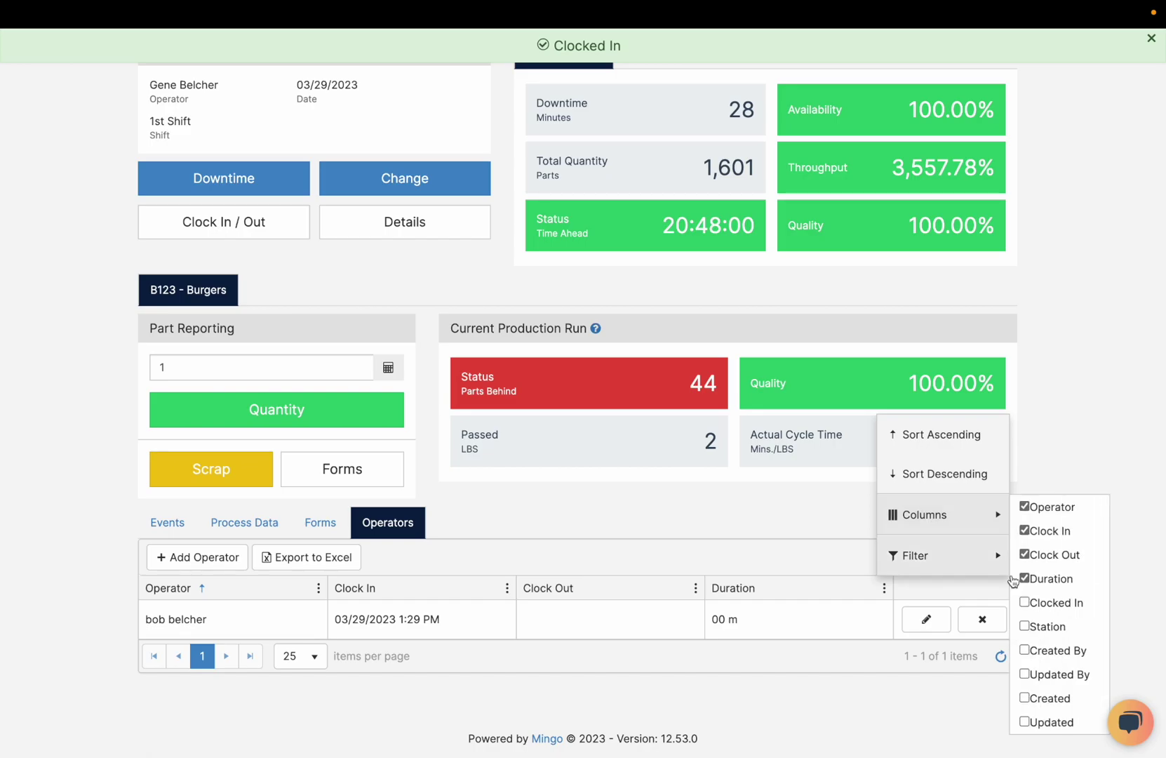
pyautogui.click(1024, 626)
pyautogui.click(797, 629)
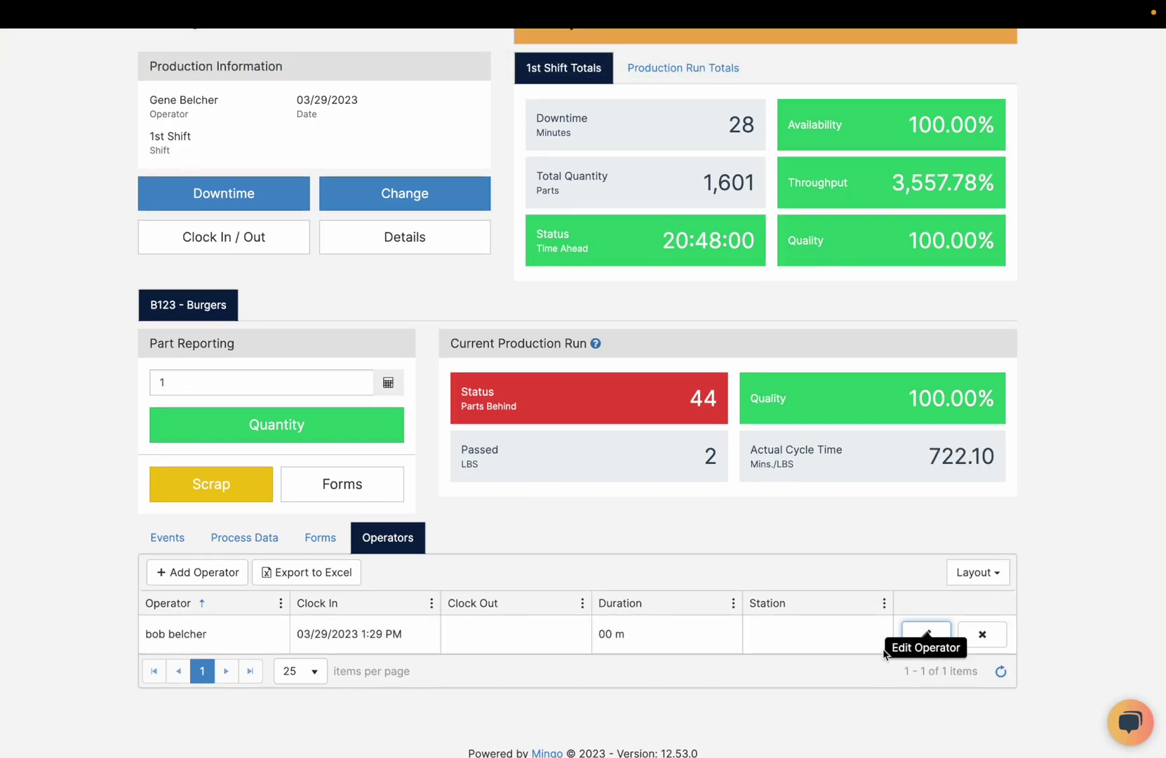
# Set the clocked-in operator's station to Station B, save, and recheck the operator record without changing it.
pyautogui.click(912, 635)
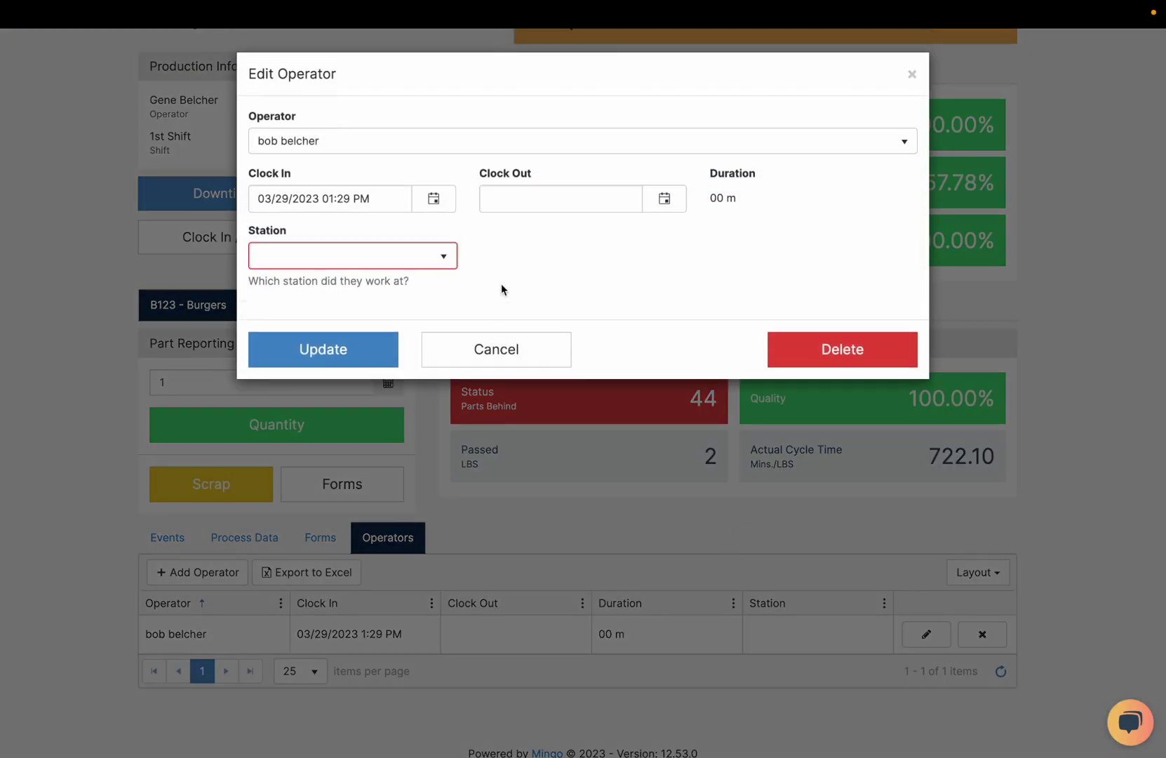
pyautogui.click(416, 261)
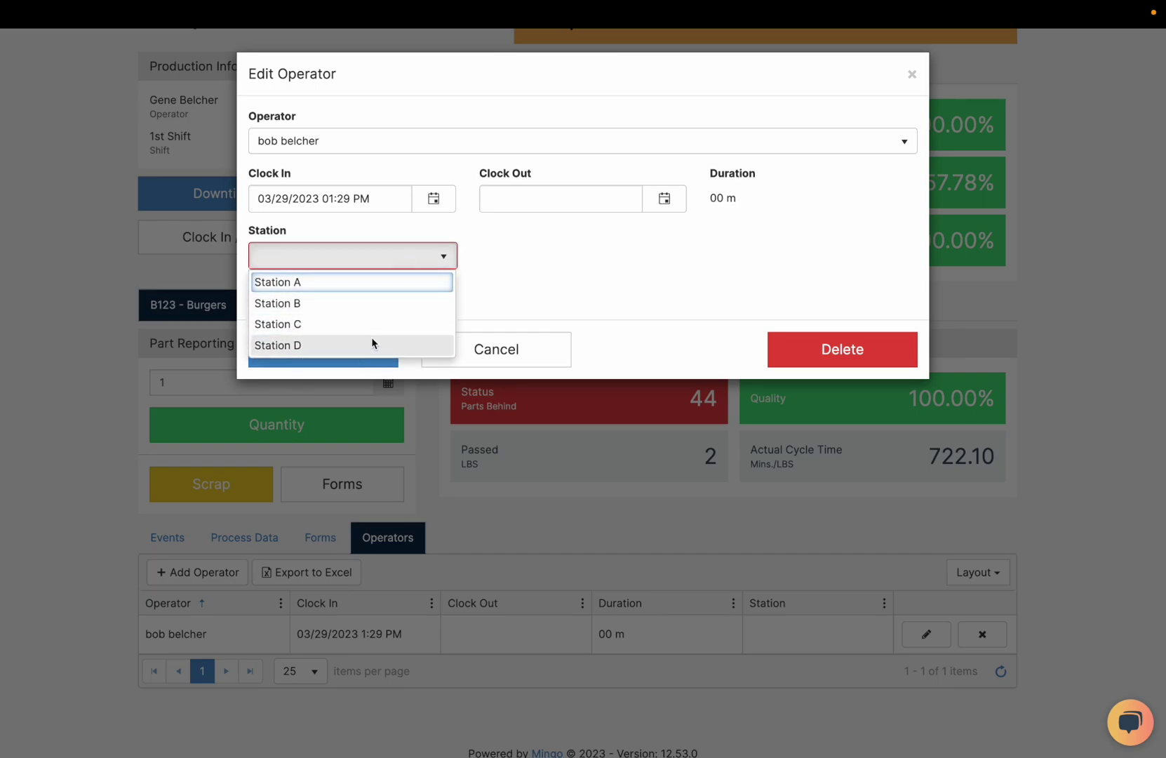
pyautogui.click(375, 302)
pyautogui.click(337, 353)
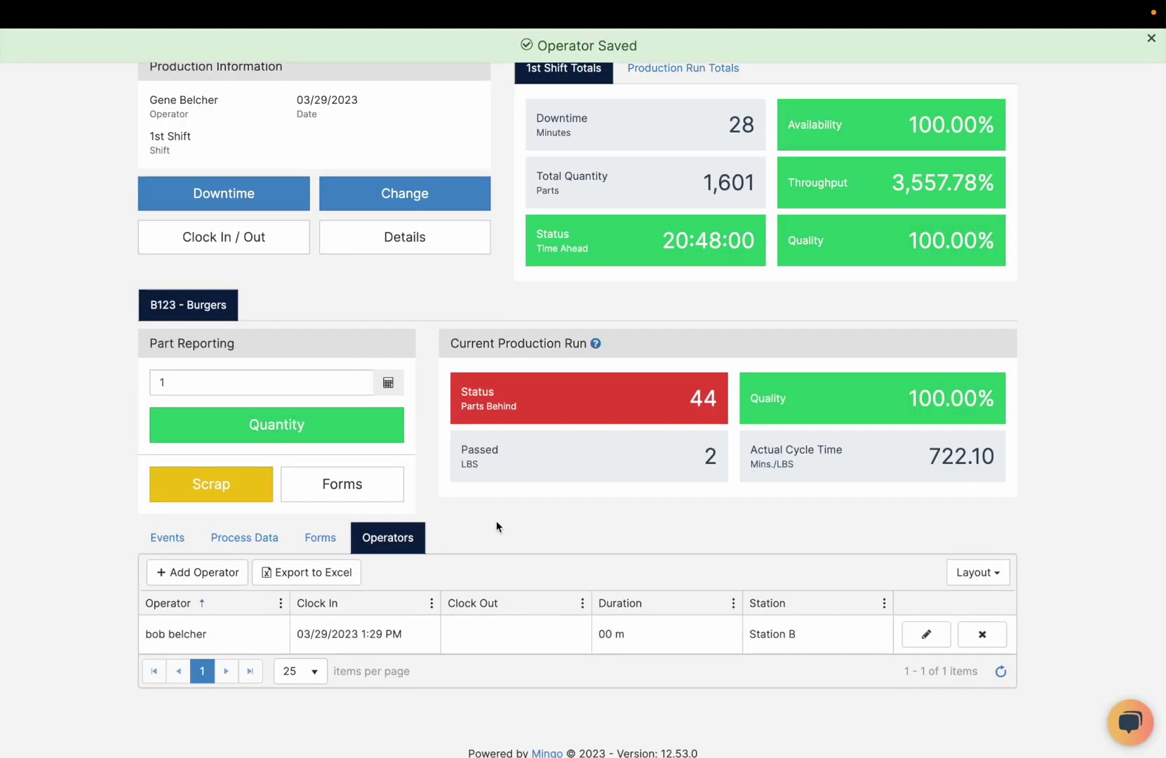
pyautogui.click(927, 634)
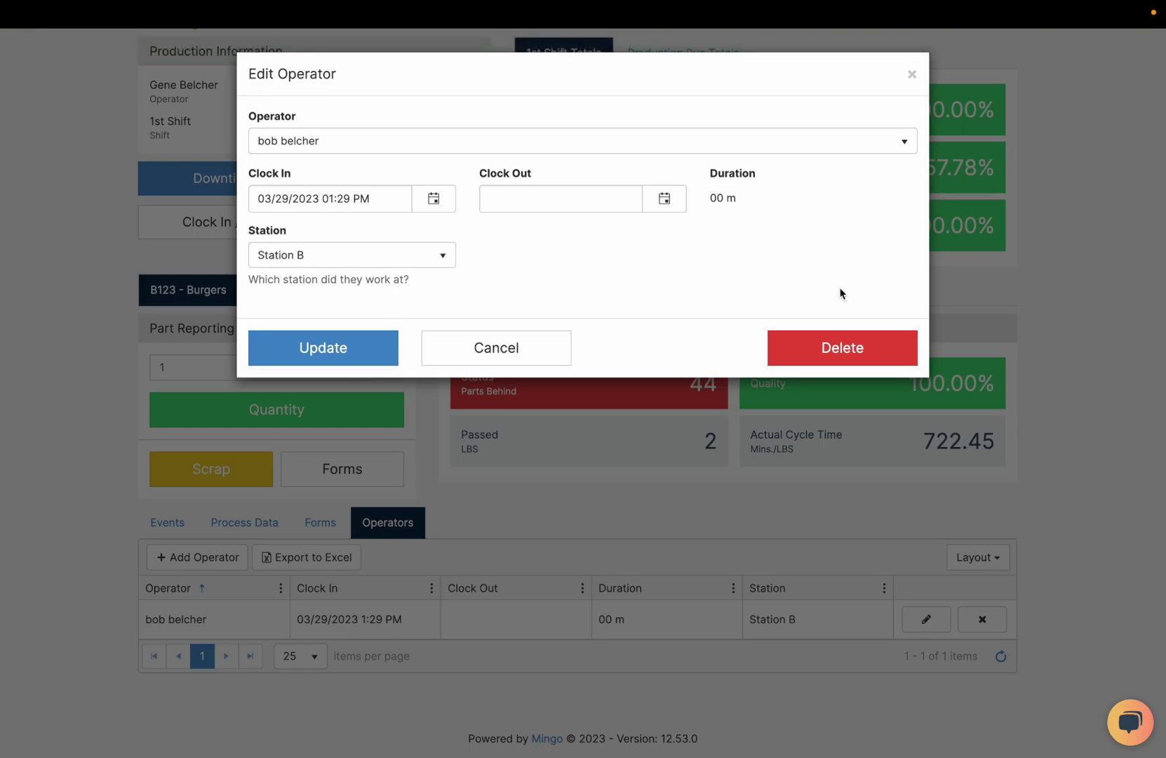
pyautogui.click(540, 349)
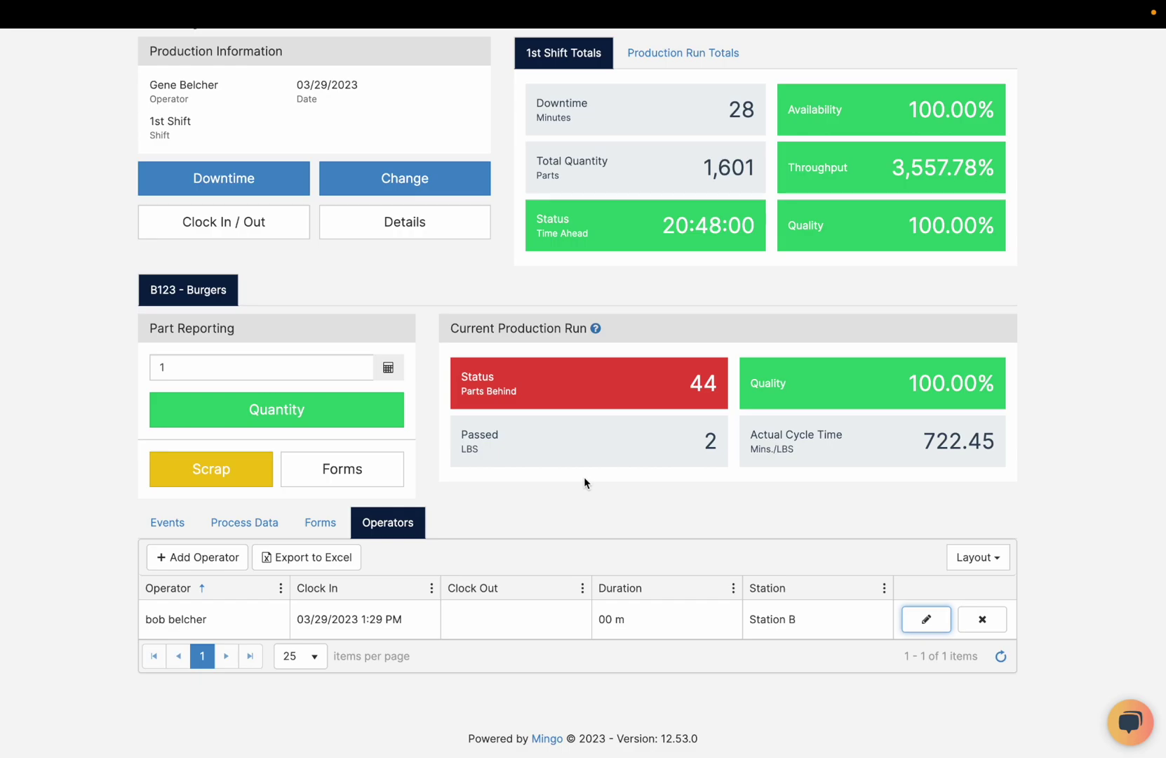
# Add the operator named in the production information to the Bakery run's operators with Station C and save the entry.
pyautogui.click(197, 556)
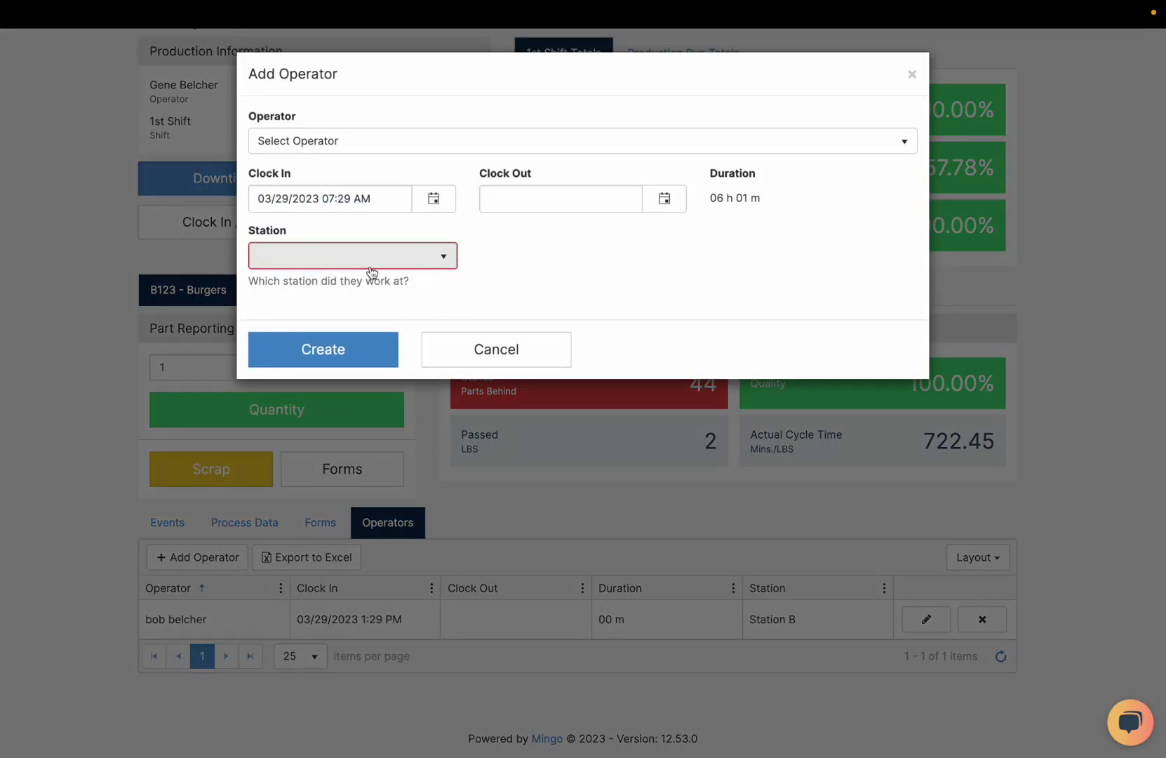
pyautogui.click(551, 140)
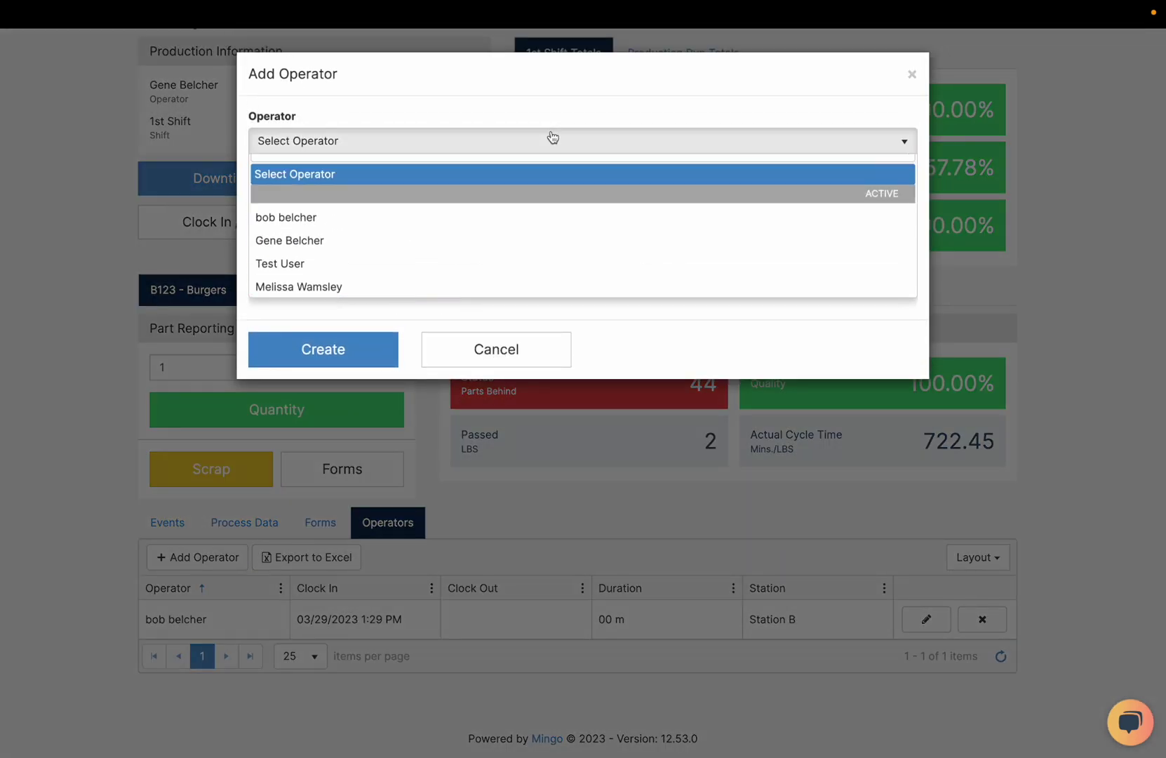
pyautogui.click(464, 260)
pyautogui.click(370, 266)
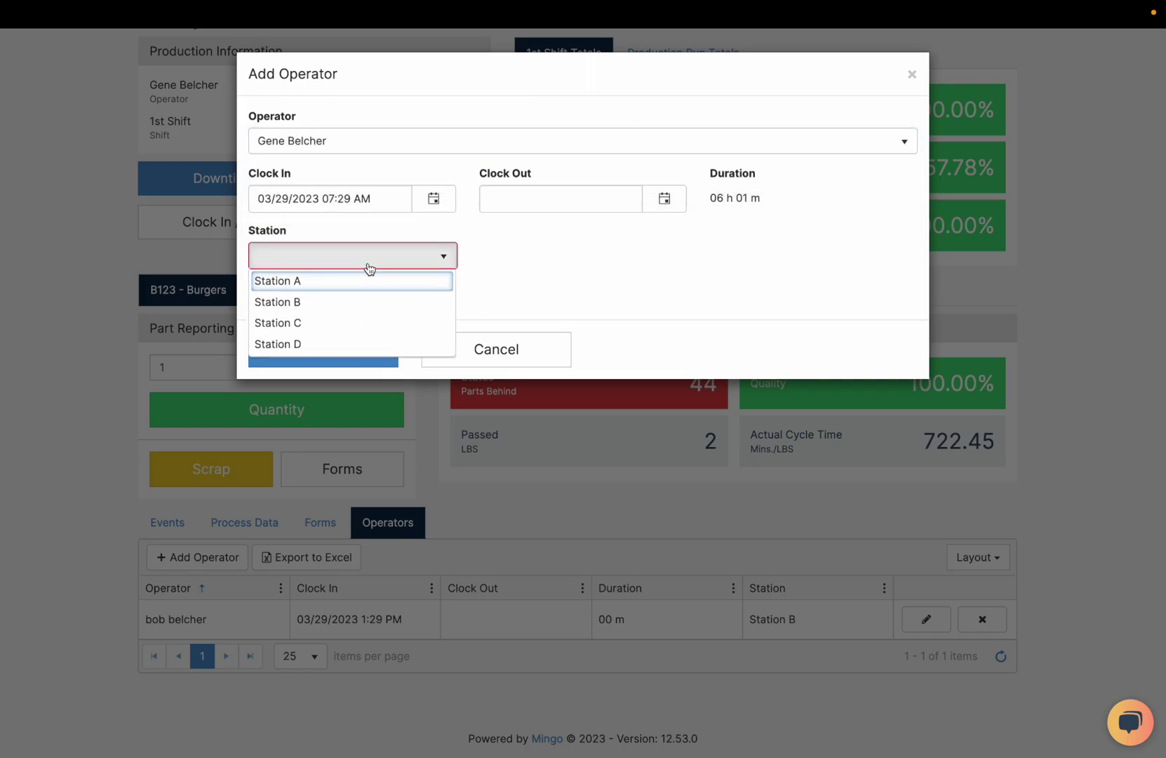
pyautogui.click(349, 323)
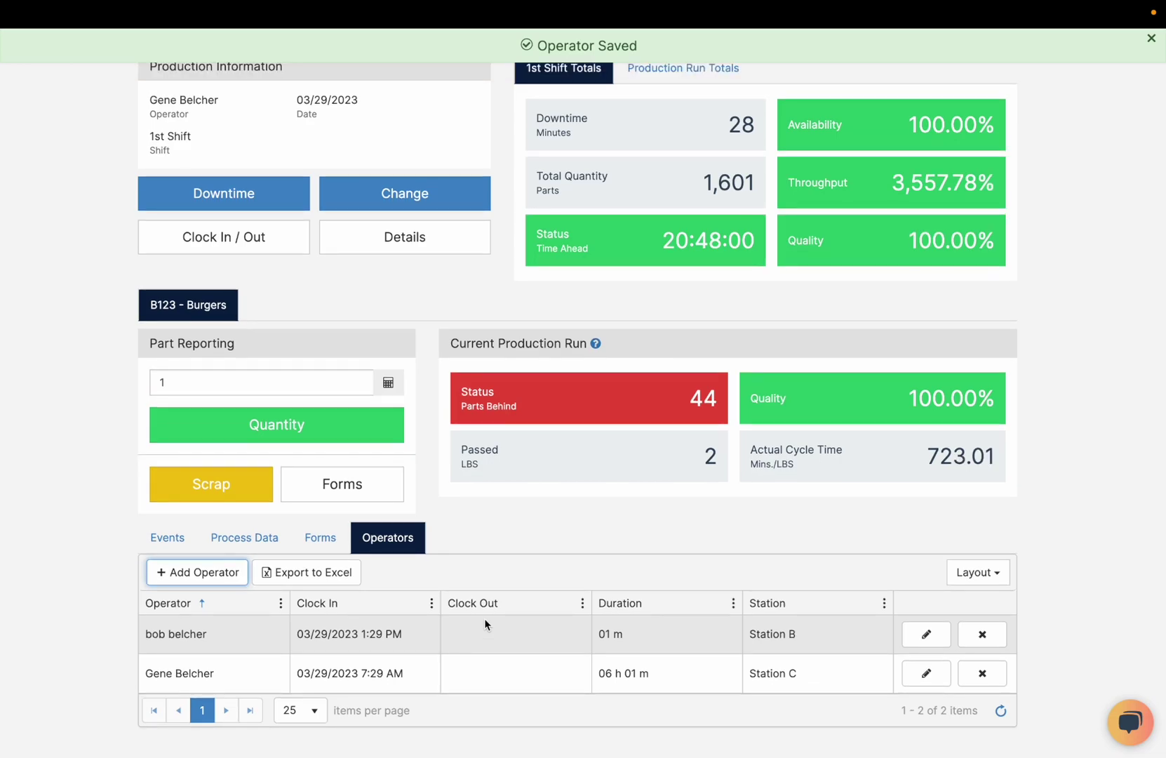
# Show the Bakery run's events table and review its entries and columns.
pyautogui.scroll(-2, 501, 526)
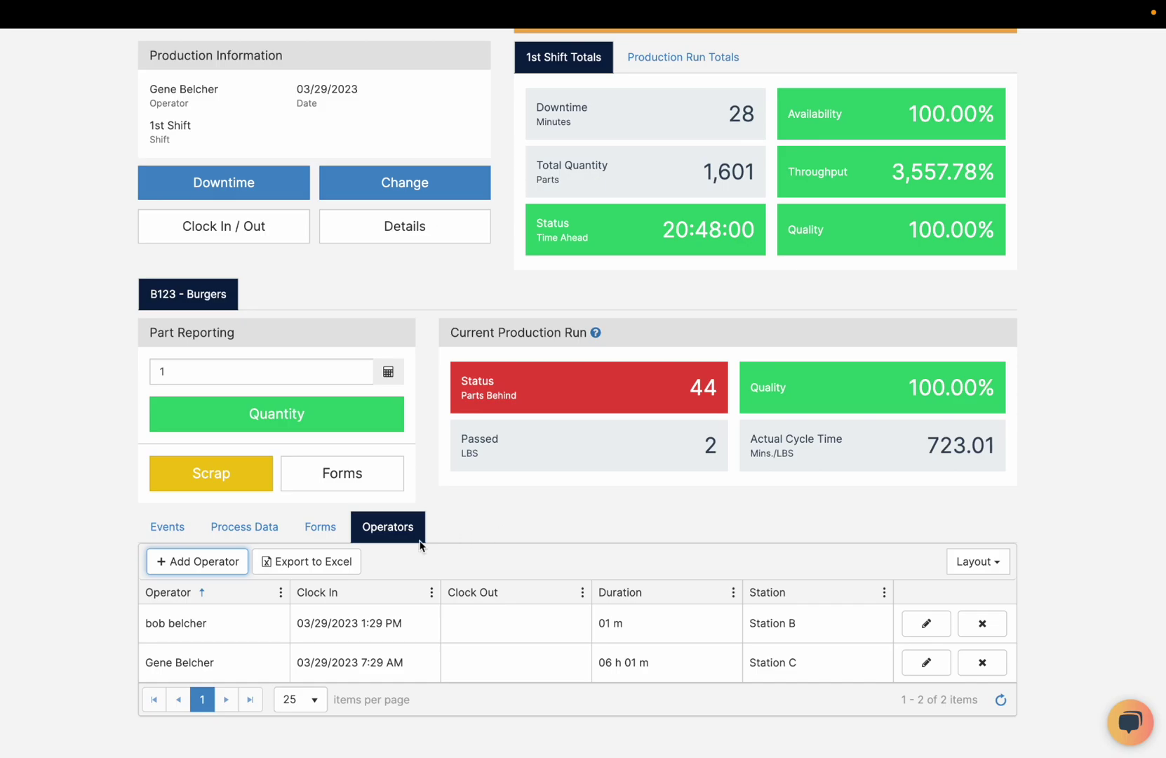
pyautogui.click(160, 530)
pyautogui.scroll(-1, 190, 533)
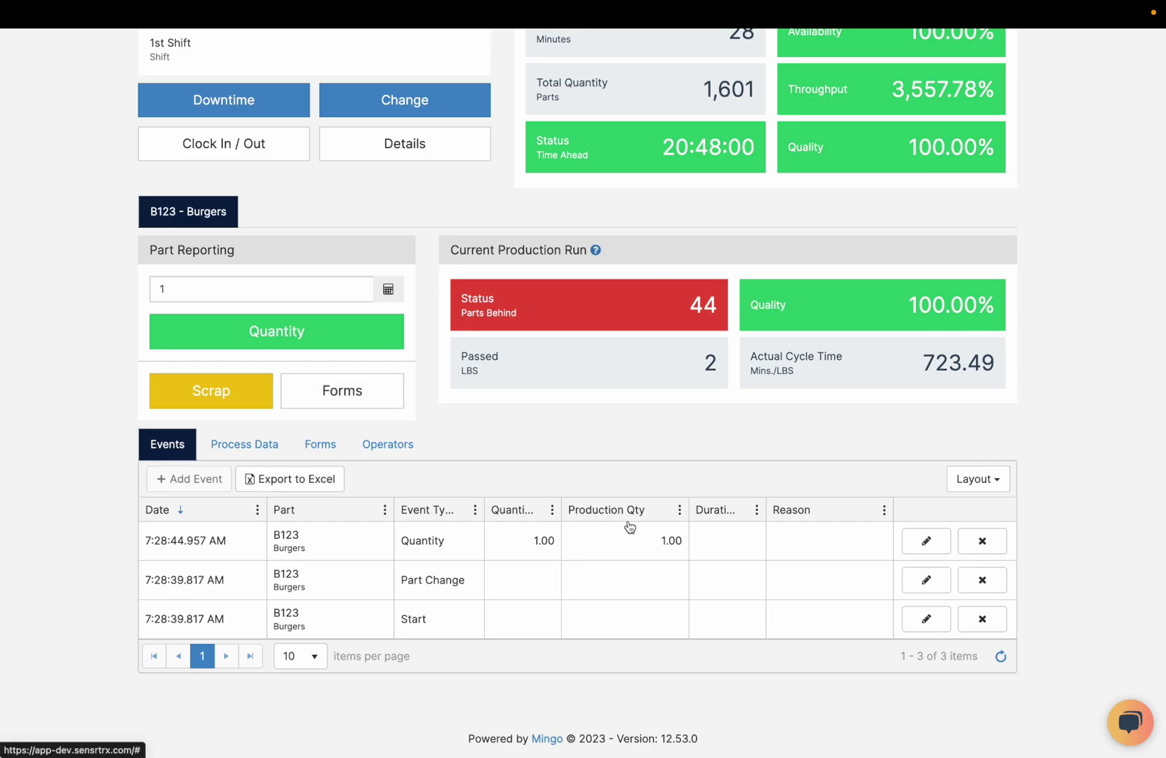
# Open the list of manageable objects in the administration area.
pyautogui.scroll(3, 630, 527)
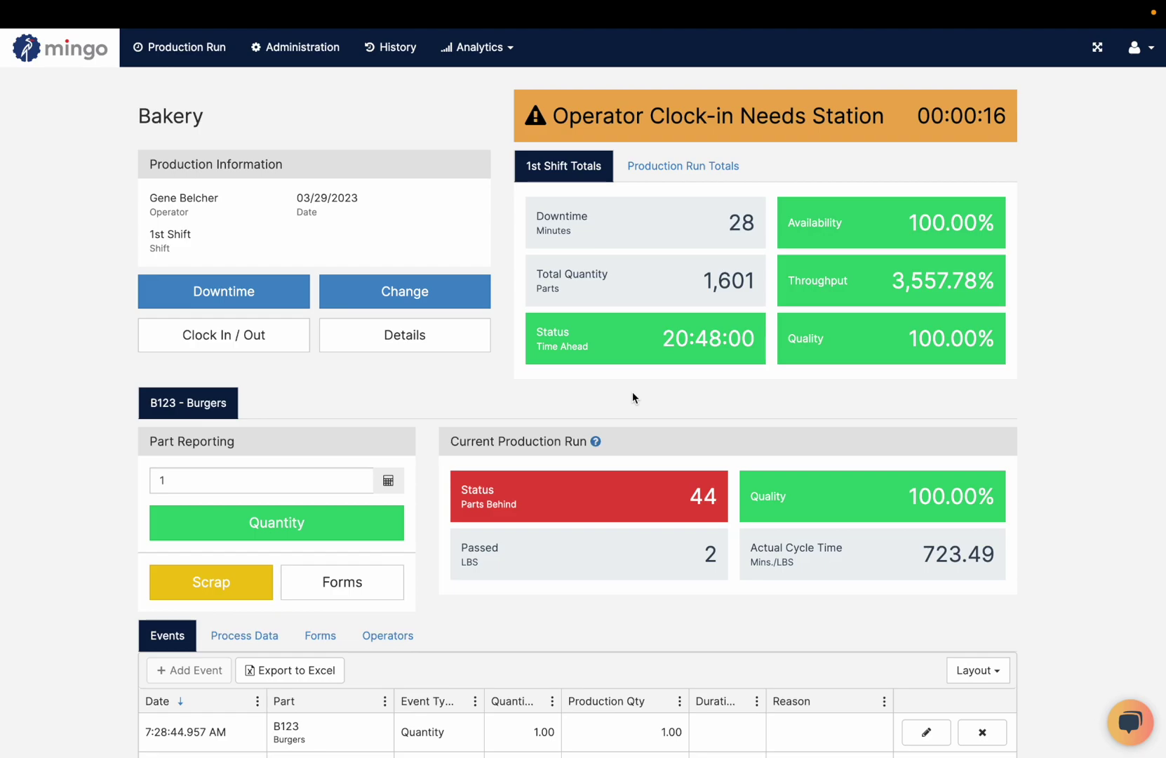
pyautogui.click(317, 62)
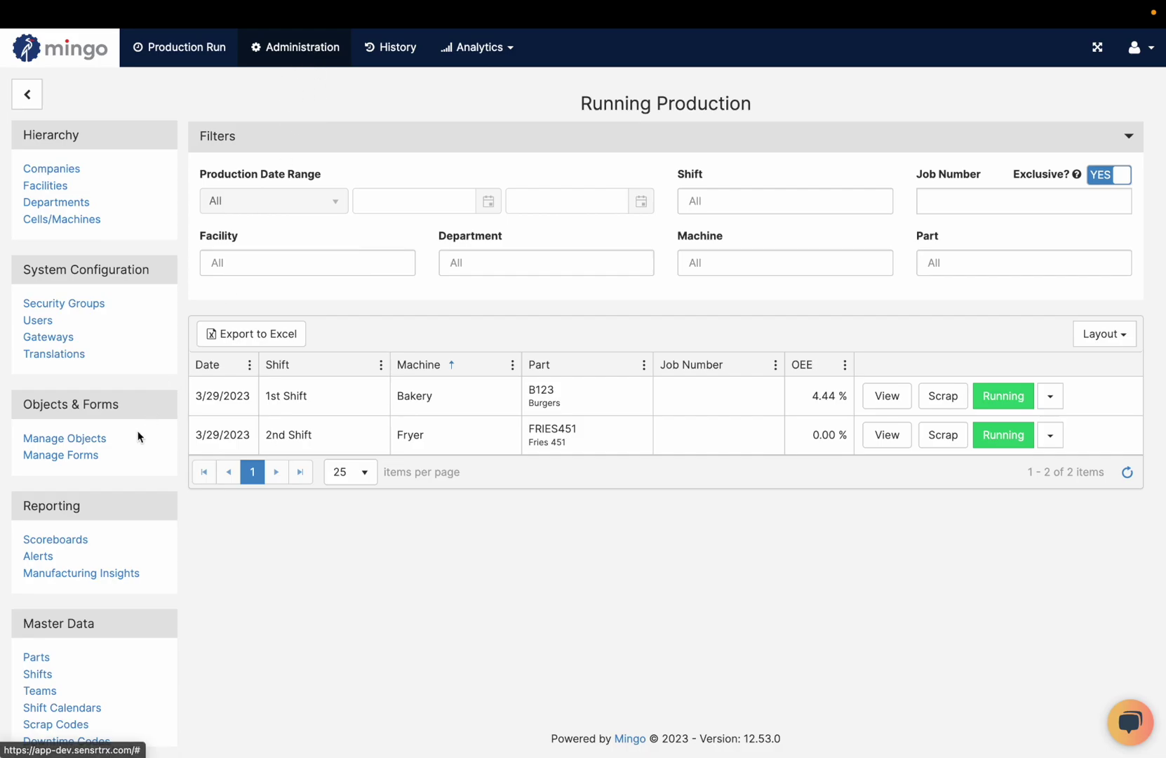
pyautogui.click(87, 440)
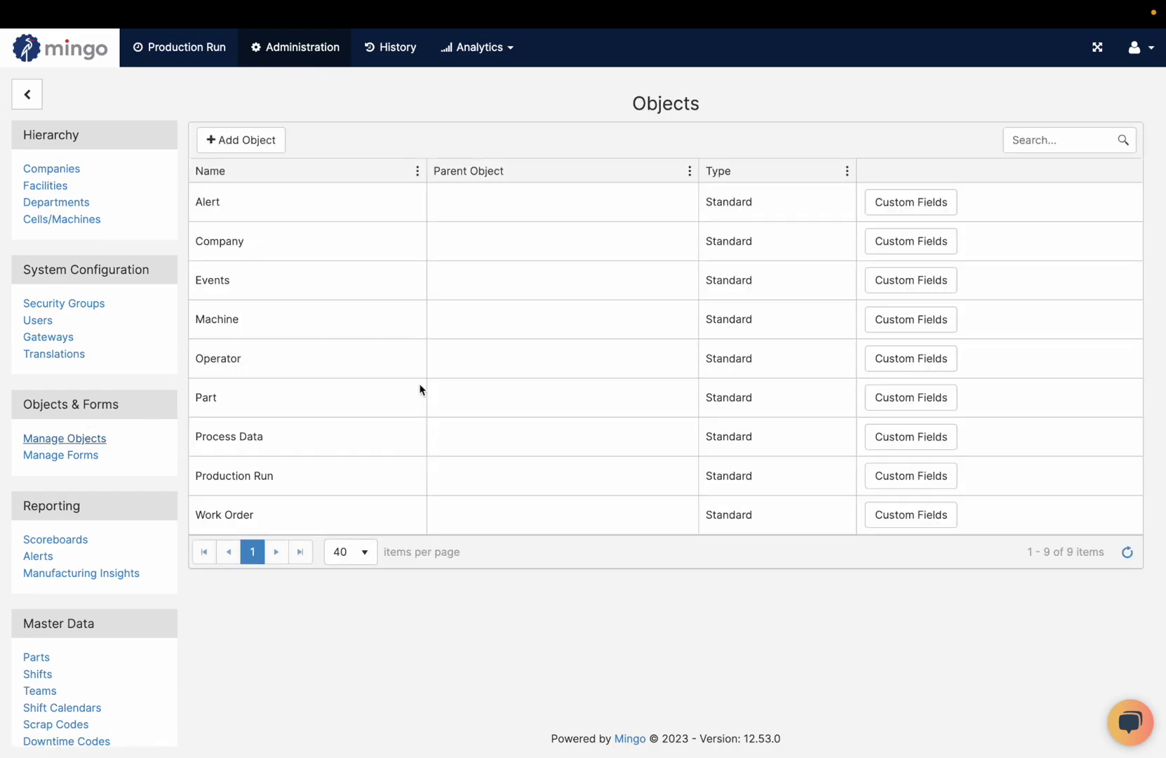